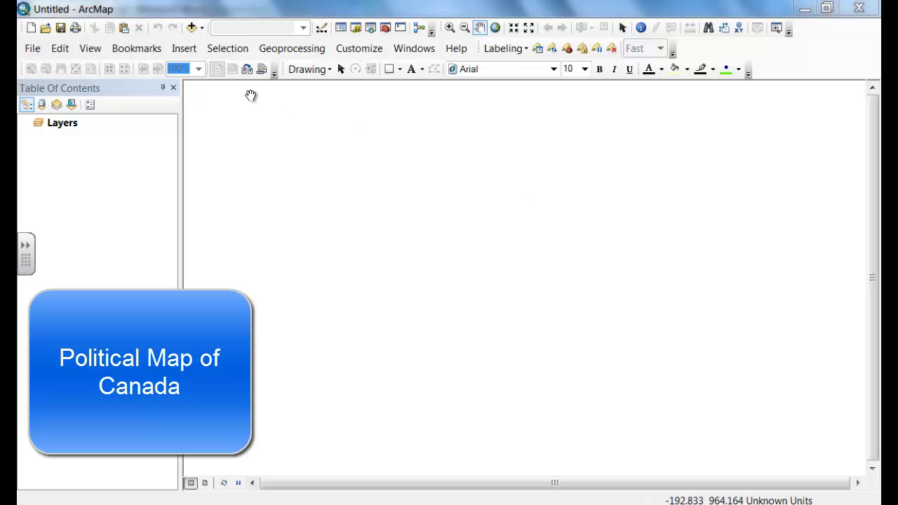
- Add canada2001.shp from C:\ArcData\CGC\Canada to the map
{"action": "left_click", "coordinate": [191, 28]}
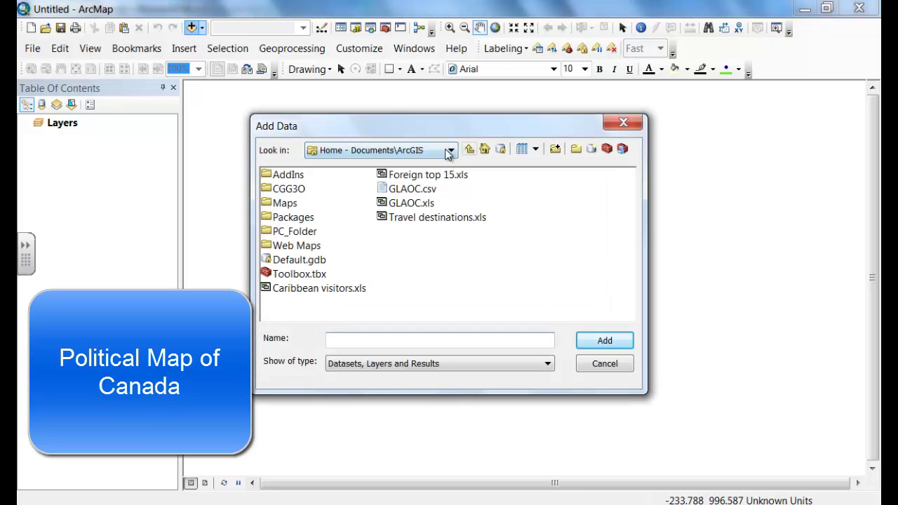
{"action": "left_click", "coordinate": [450, 151]}
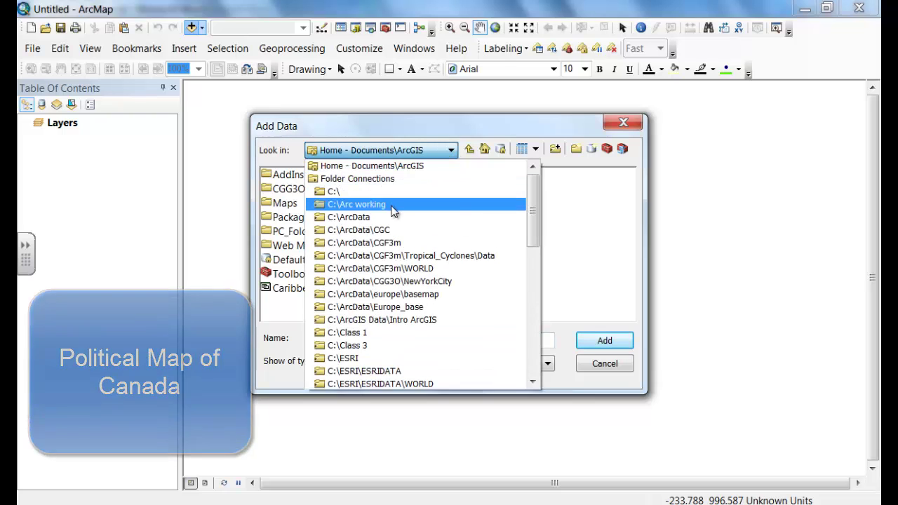
{"action": "left_click", "coordinate": [393, 230]}
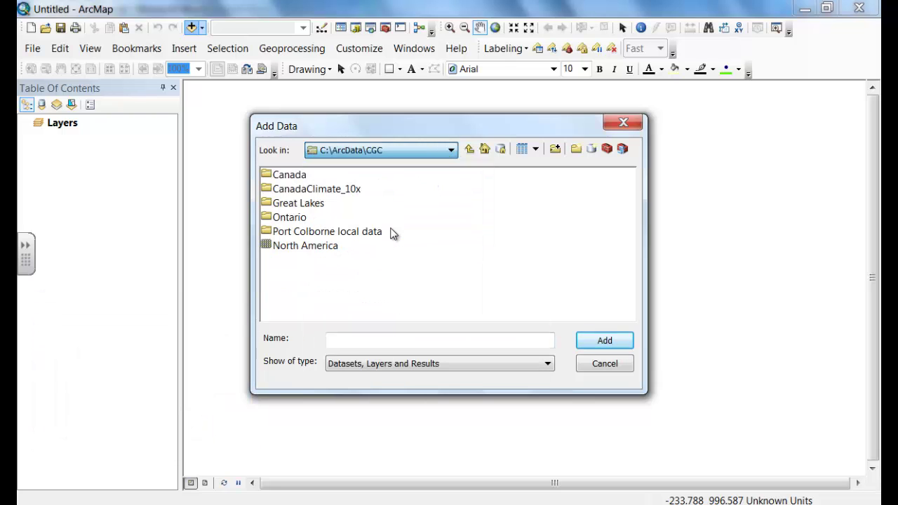
{"action": "double_click", "coordinate": [290, 176]}
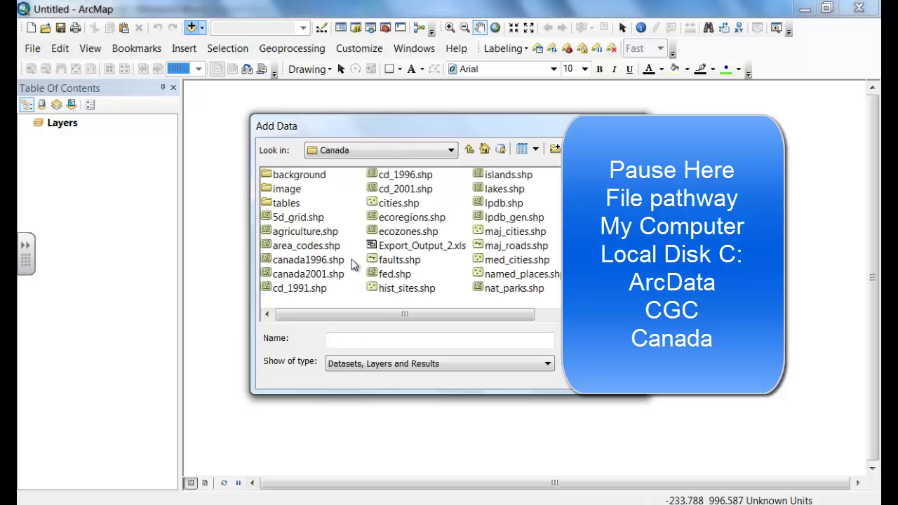
{"action": "left_click", "coordinate": [331, 274]}
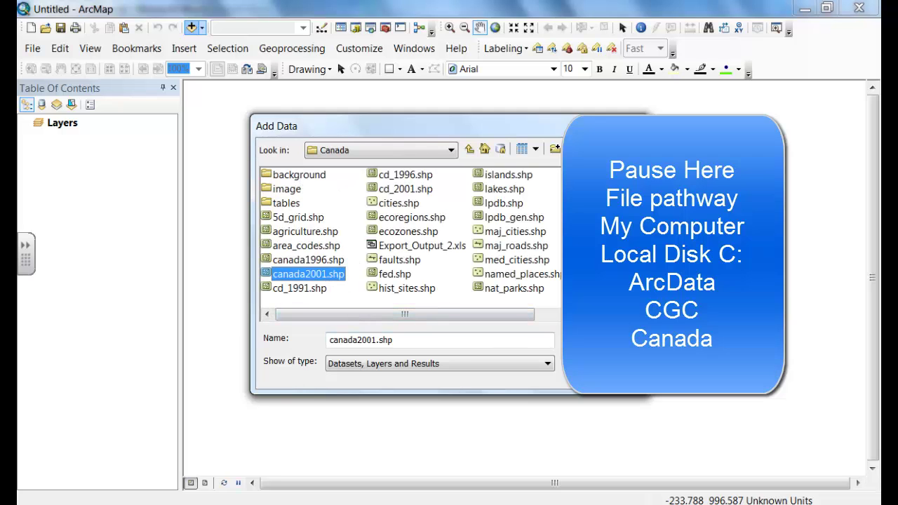
{"action": "key", "text": "Return"}
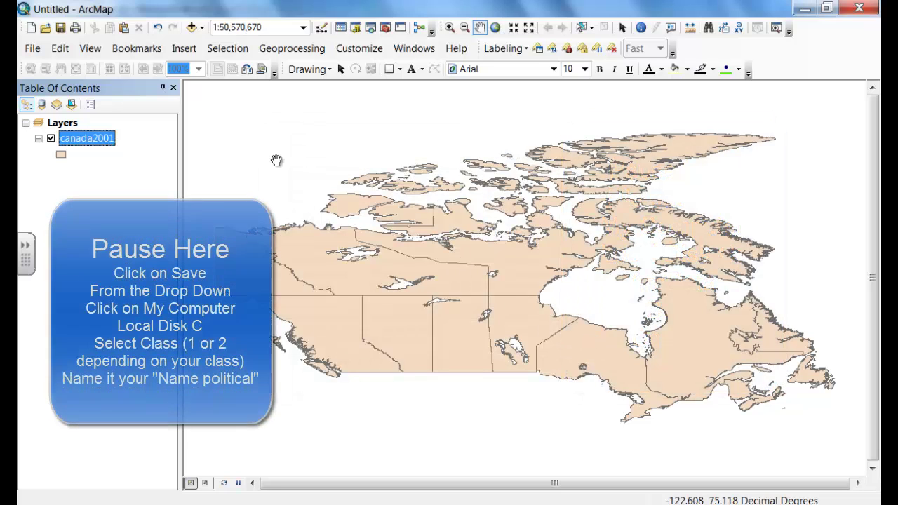
- Set the data frame's coordinate system to Projected > Continental > North America > Canada Albers Equal Area Conic
{"action": "left_click", "coordinate": [90, 49]}
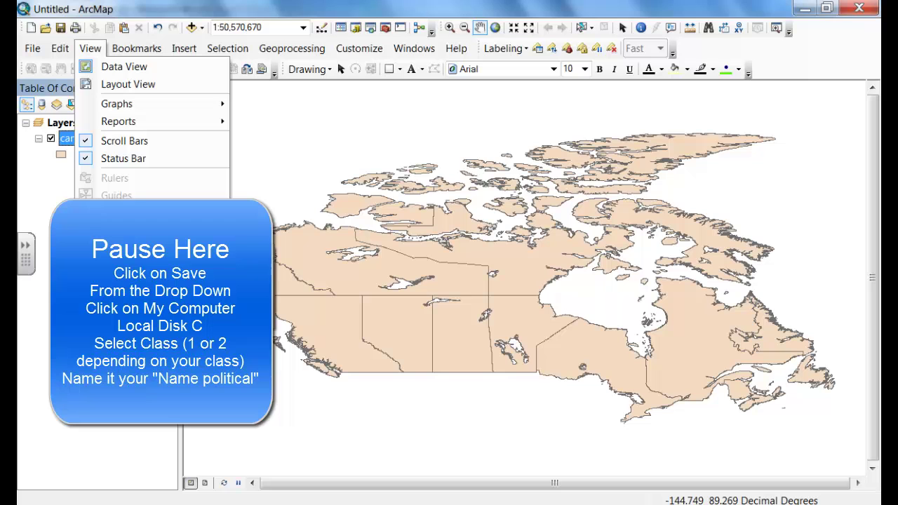
{"action": "left_click", "coordinate": [144, 233]}
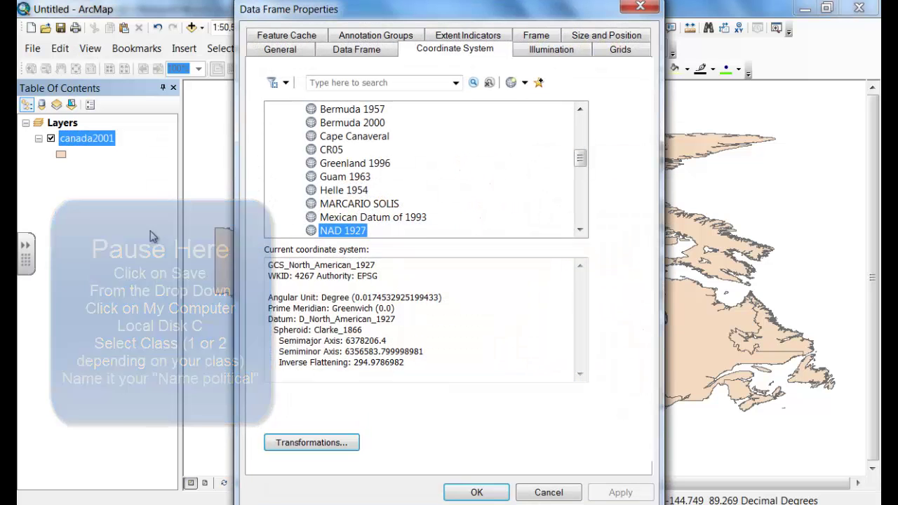
{"action": "left_click_drag", "start_coordinate": [581, 157], "coordinate": [582, 136]}
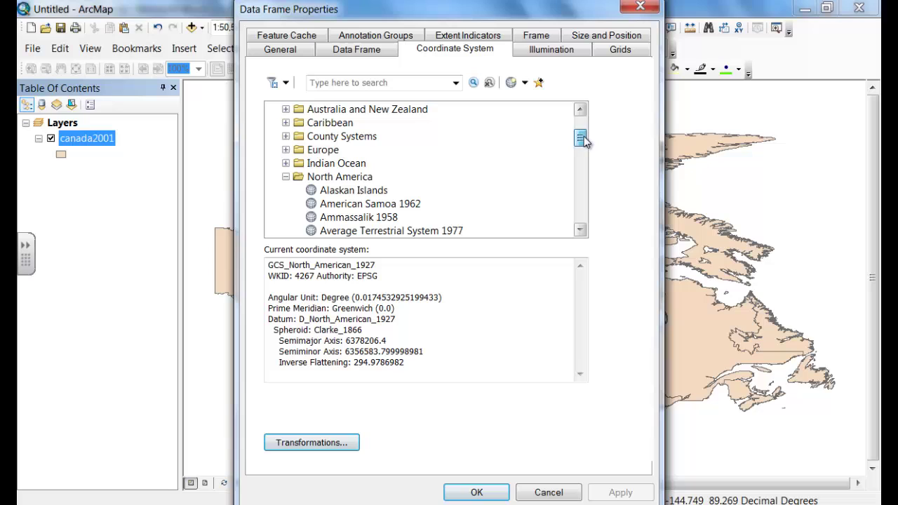
{"action": "left_click", "coordinate": [286, 176]}
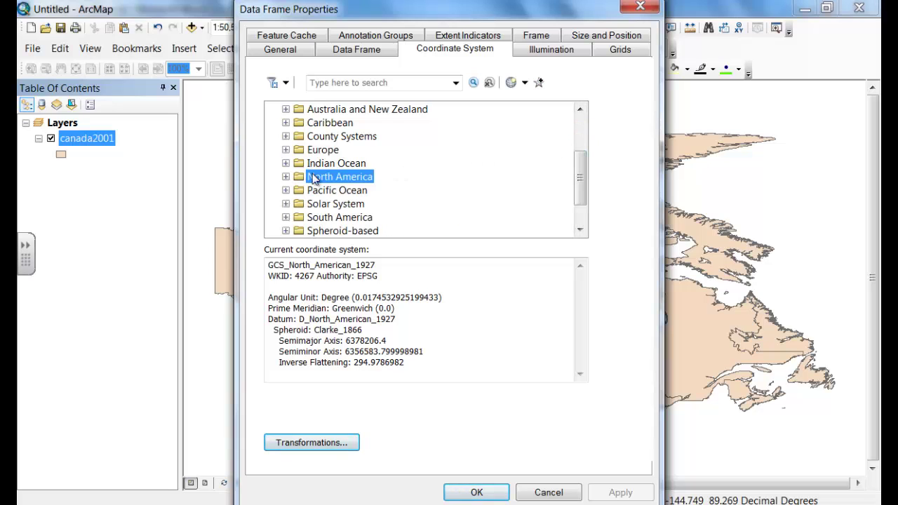
{"action": "left_click_drag", "start_coordinate": [577, 174], "coordinate": [583, 196]}
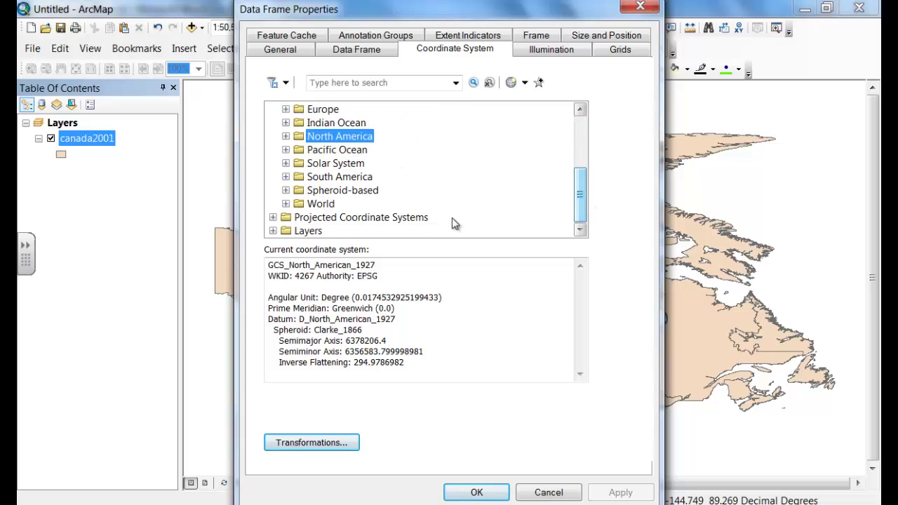
{"action": "left_click", "coordinate": [273, 217]}
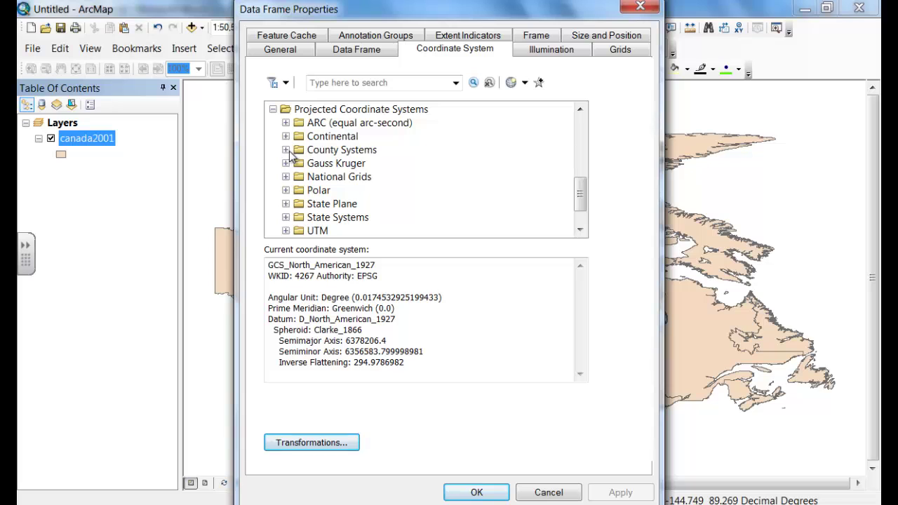
{"action": "scroll", "coordinate": [581, 192], "scroll_direction": "down", "scroll_amount": 1}
{"action": "scroll", "coordinate": [364, 202], "scroll_direction": "up", "scroll_amount": 1}
{"action": "left_click", "coordinate": [285, 136]}
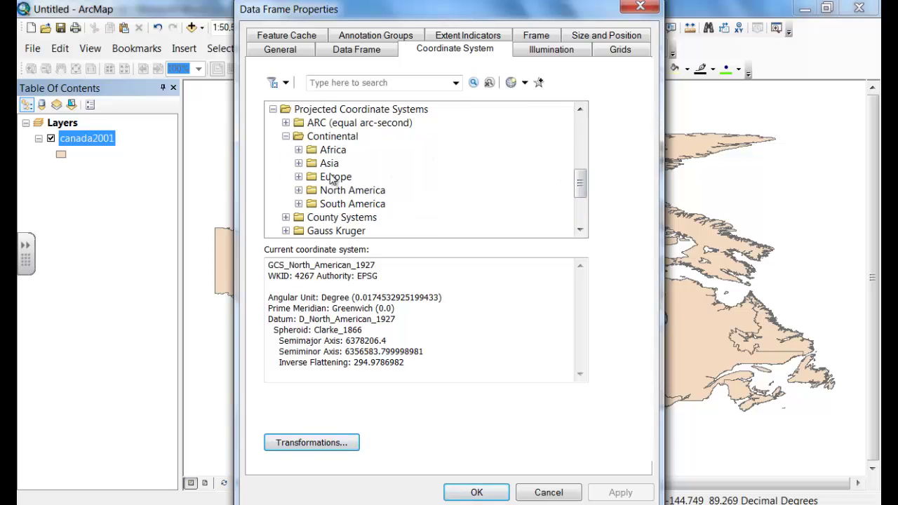
{"action": "left_click", "coordinate": [299, 190]}
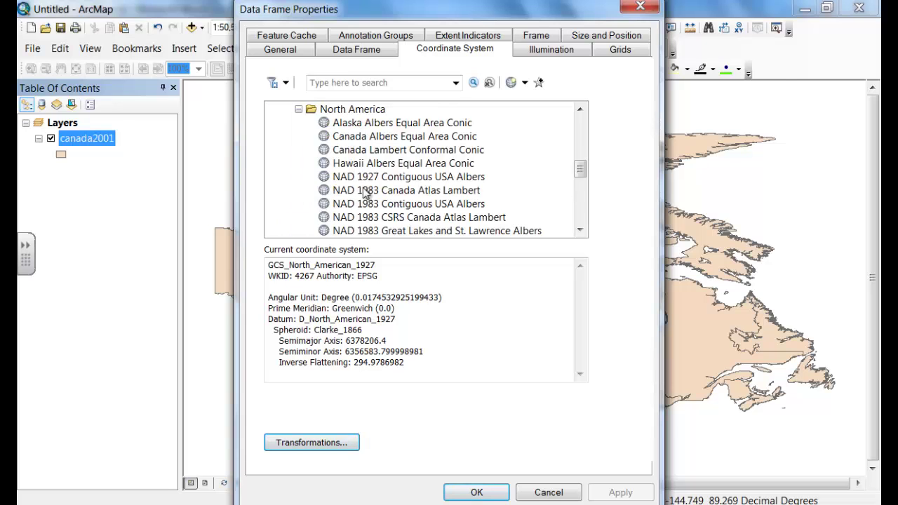
{"action": "left_click", "coordinate": [371, 138]}
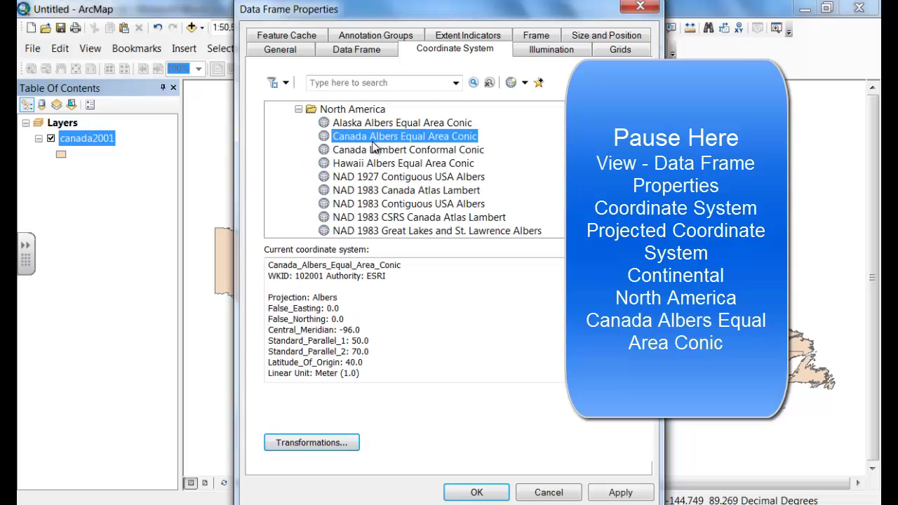
{"action": "left_click", "coordinate": [477, 493]}
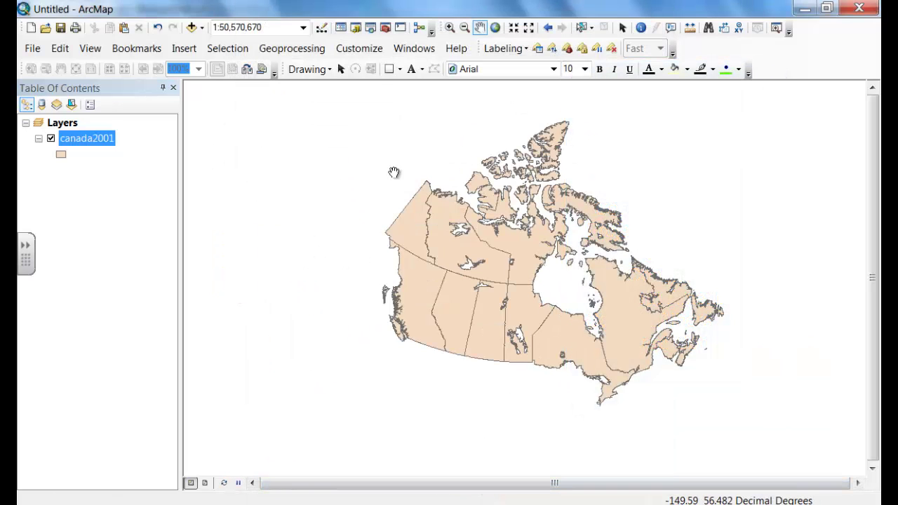
- Zoom in with a box around Canada so it fills the view, then bring up Add Data
{"action": "left_click", "coordinate": [451, 27]}
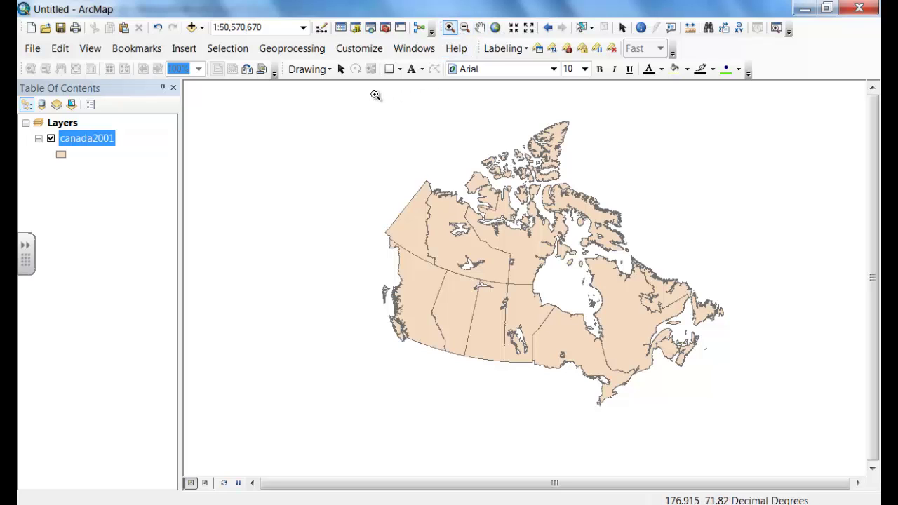
{"action": "mouse_move", "coordinate": [351, 100]}
{"action": "left_mouse_down"}
{"action": "mouse_move", "coordinate": [534, 309]}
{"action": "mouse_move", "coordinate": [711, 401]}
{"action": "mouse_move", "coordinate": [720, 414]}
{"action": "mouse_move", "coordinate": [738, 414]}
{"action": "left_mouse_up"}
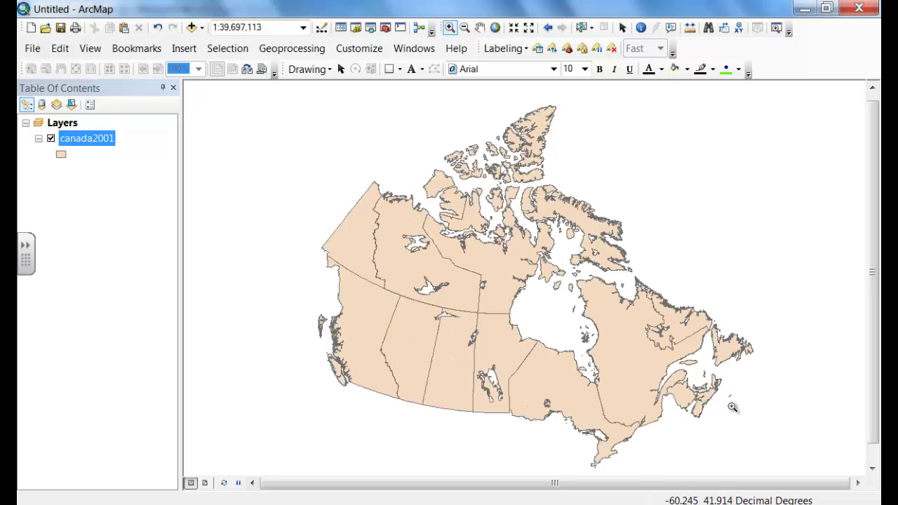
{"action": "left_click", "coordinate": [190, 28]}
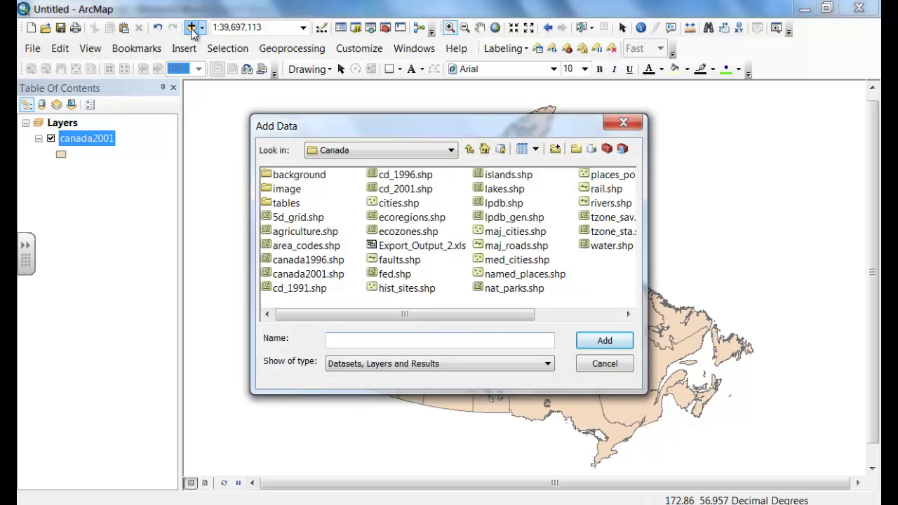
- Add cities.shp and lakes.shp from the Canada folder to the map
{"action": "left_click", "coordinate": [382, 205]}
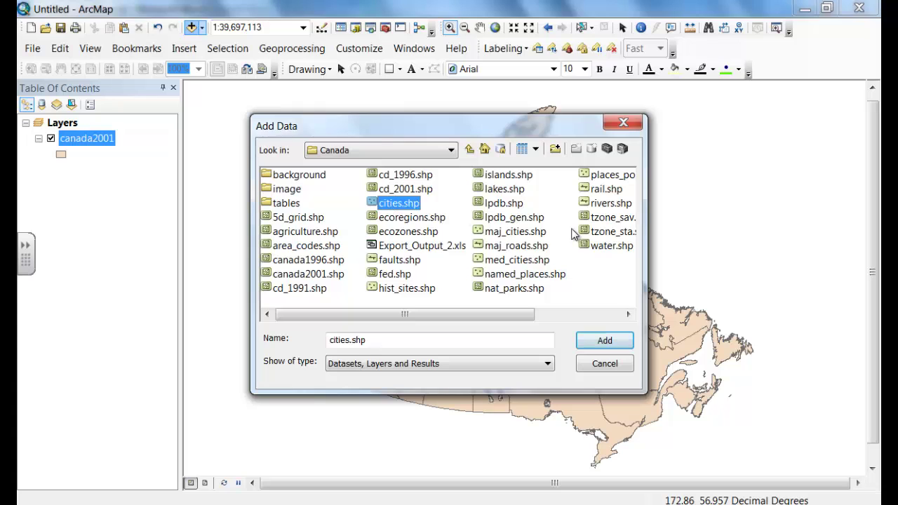
{"action": "left_click", "coordinate": [505, 191], "text": "ctrl"}
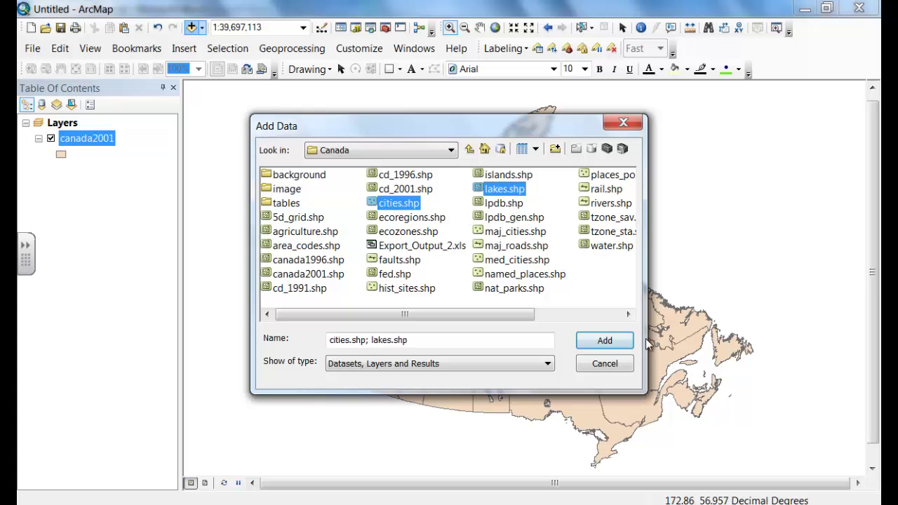
{"action": "left_click", "coordinate": [606, 340]}
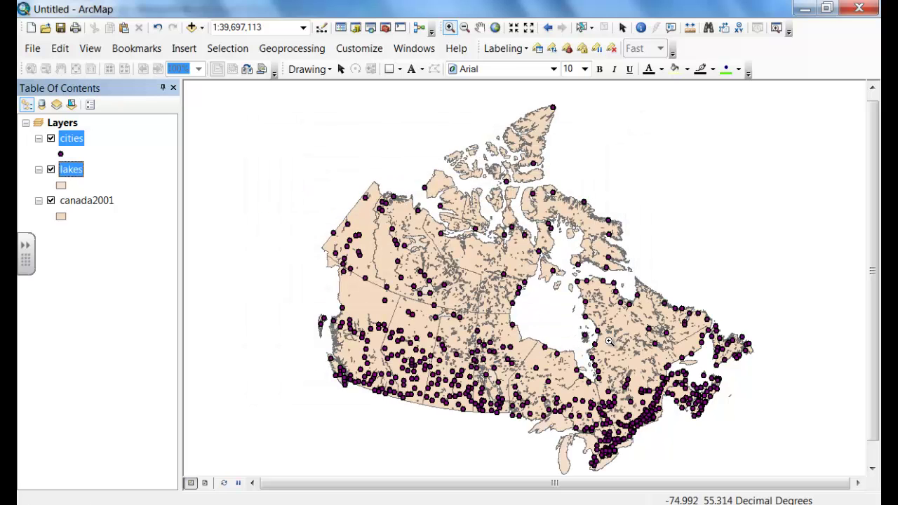
- Turn off the lakes and cities layers, leaving canada2001 selected
{"action": "left_click", "coordinate": [86, 236]}
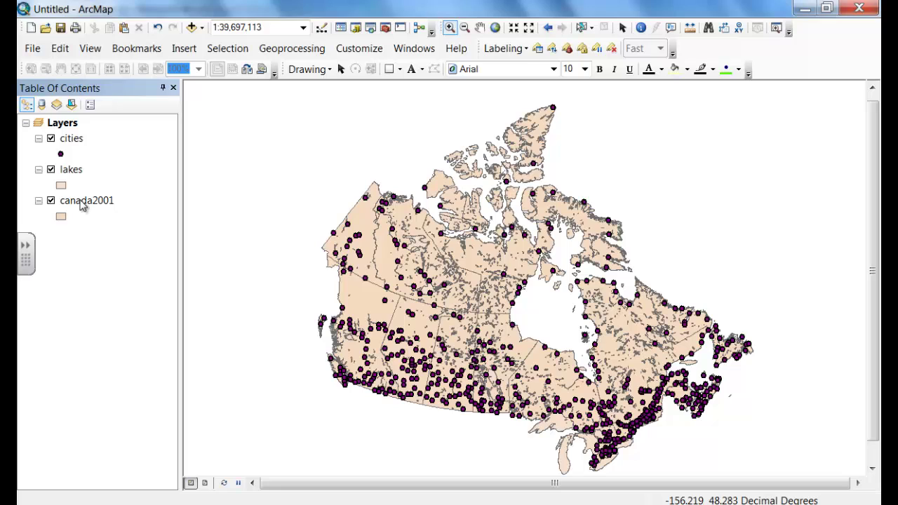
{"action": "left_click", "coordinate": [52, 170]}
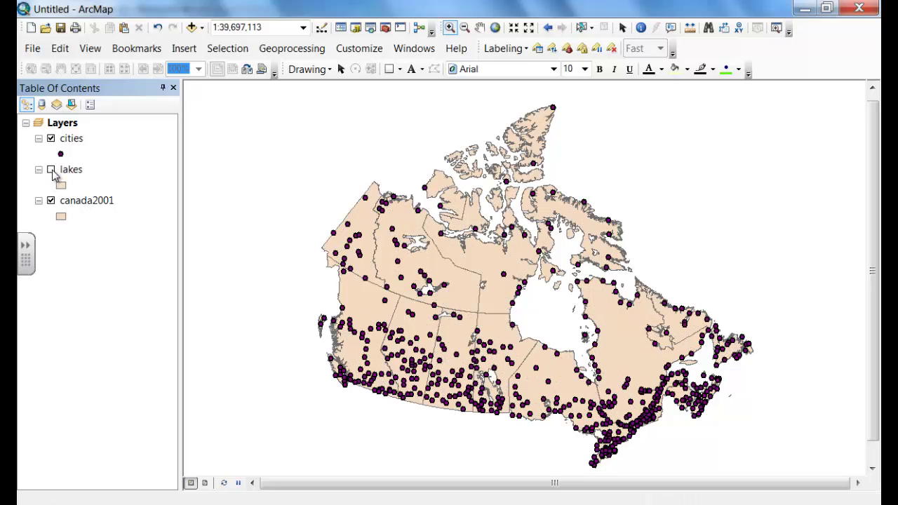
{"action": "left_click", "coordinate": [51, 140]}
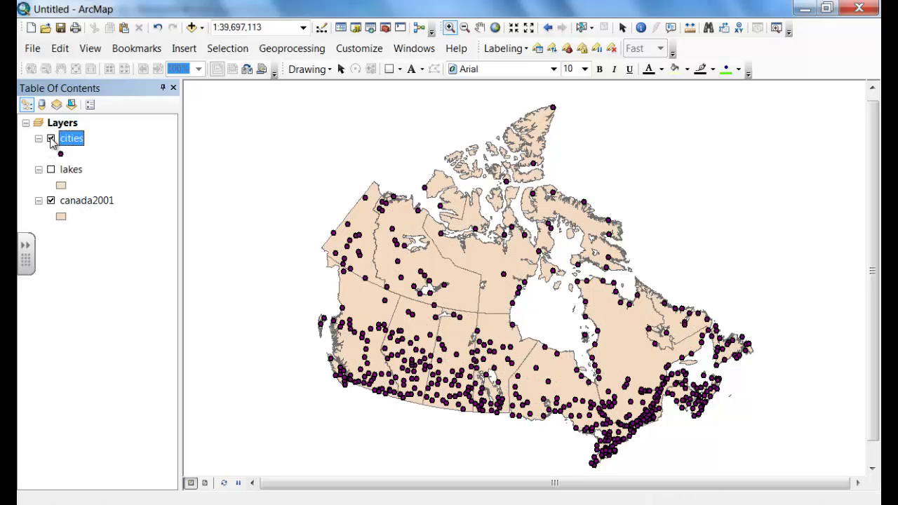
{"action": "left_click", "coordinate": [66, 202]}
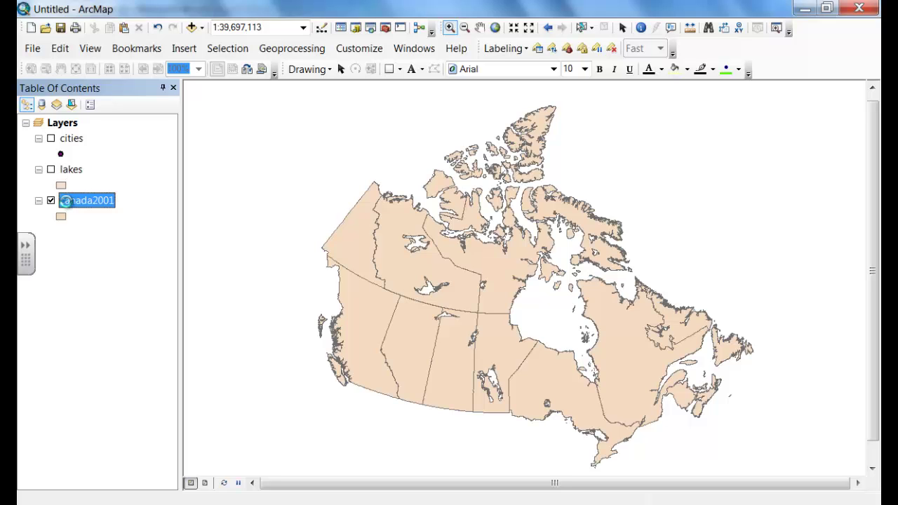
- Symbolize canada2001 by unique NAME values, adding all values and excluding <all other values>
{"action": "double_click", "coordinate": [67, 203]}
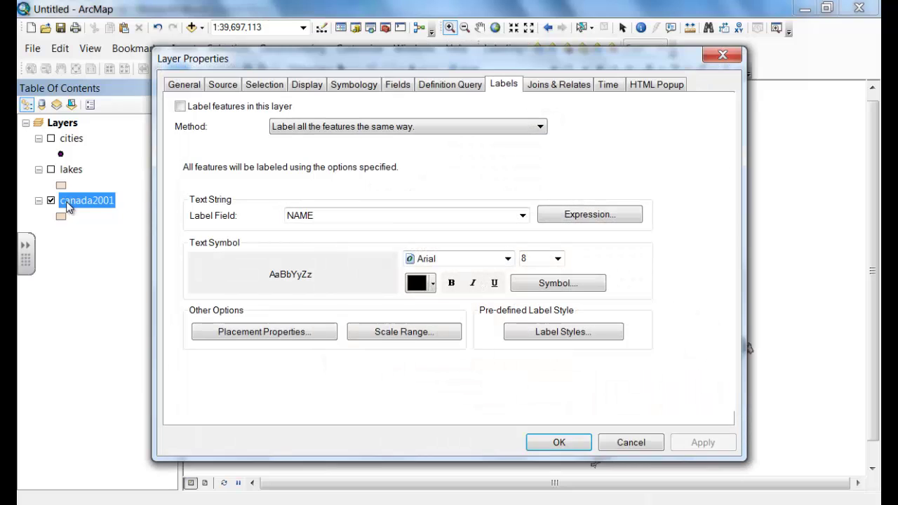
{"action": "left_click", "coordinate": [338, 84]}
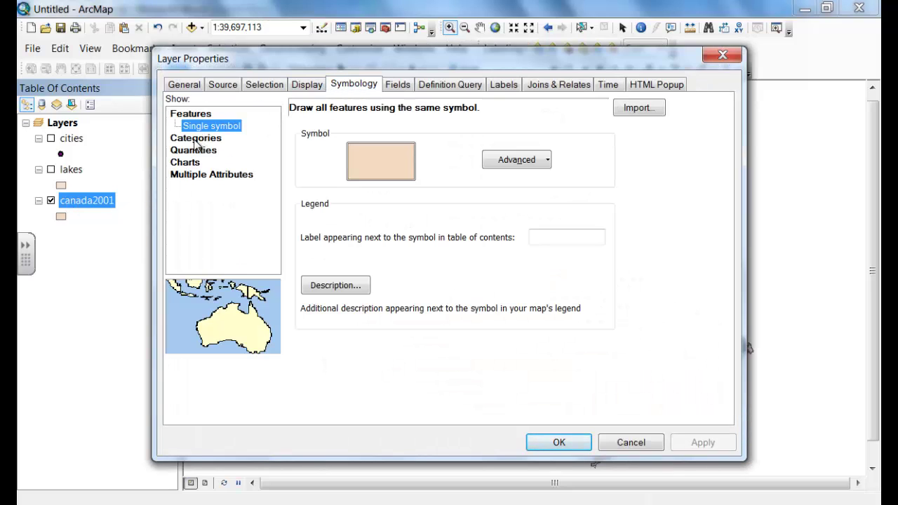
{"action": "left_click", "coordinate": [196, 138]}
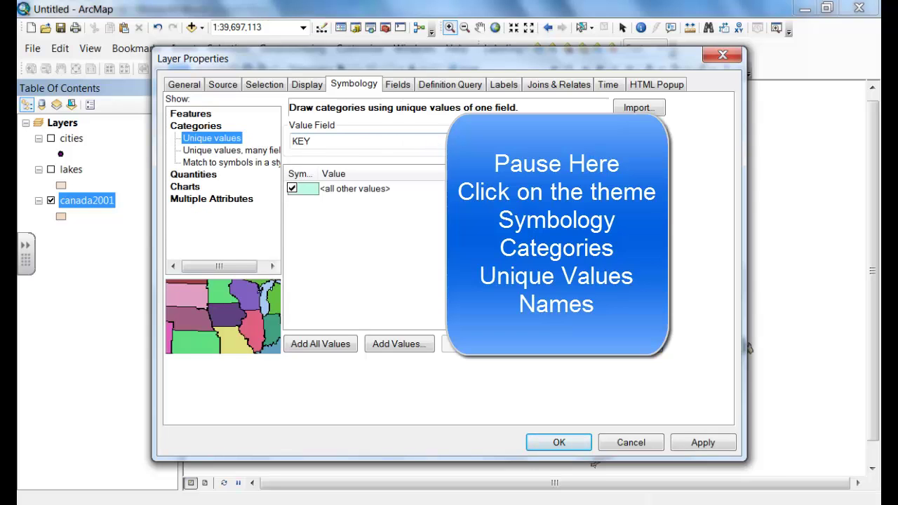
{"action": "left_click", "coordinate": [439, 141]}
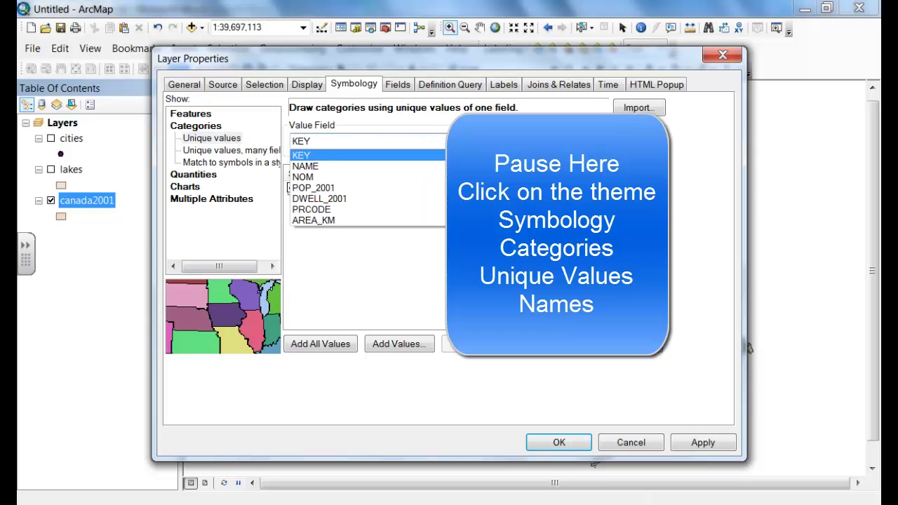
{"action": "left_click", "coordinate": [412, 166]}
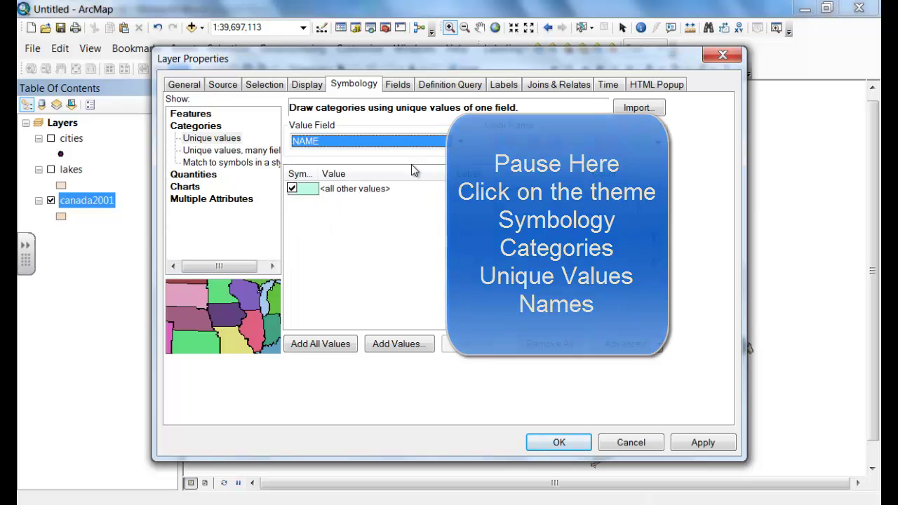
{"action": "left_click", "coordinate": [324, 345]}
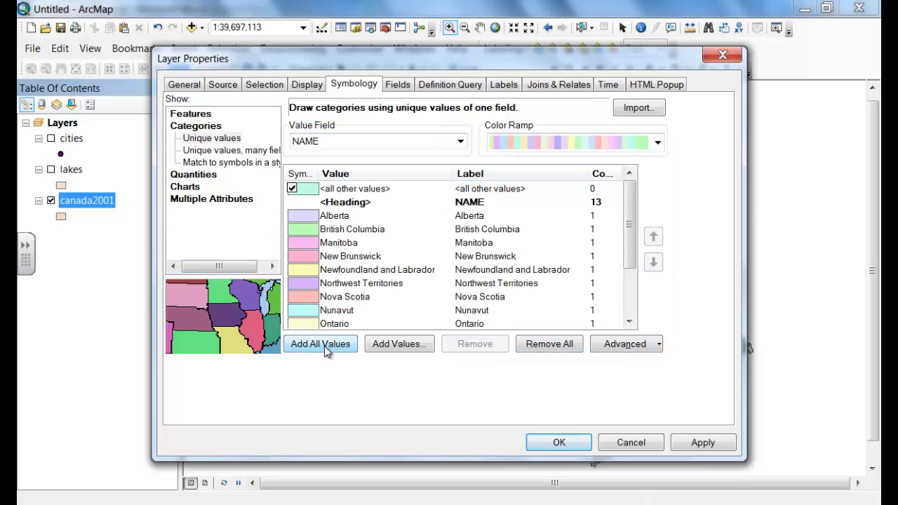
{"action": "left_click", "coordinate": [292, 188]}
{"action": "left_click", "coordinate": [551, 442]}
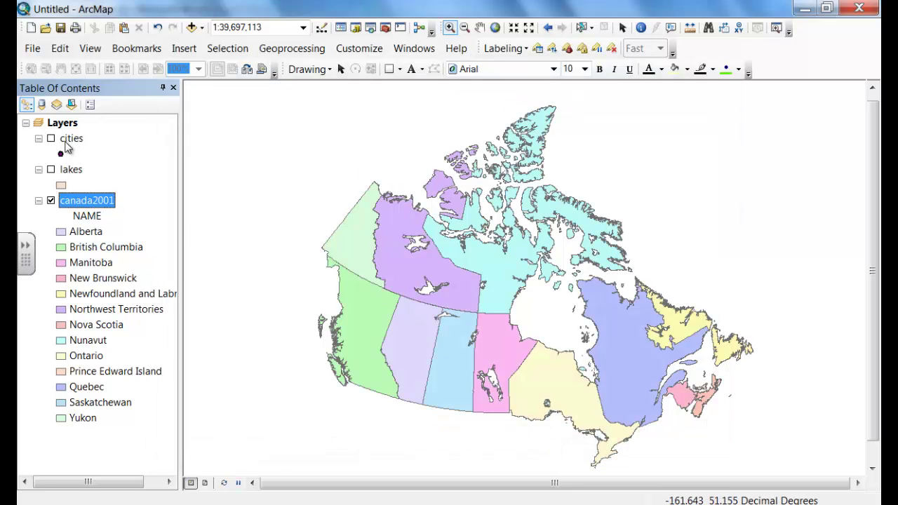
- Turn on the lakes layer and give it the blue Lake fill symbol
{"action": "left_click", "coordinate": [50, 169]}
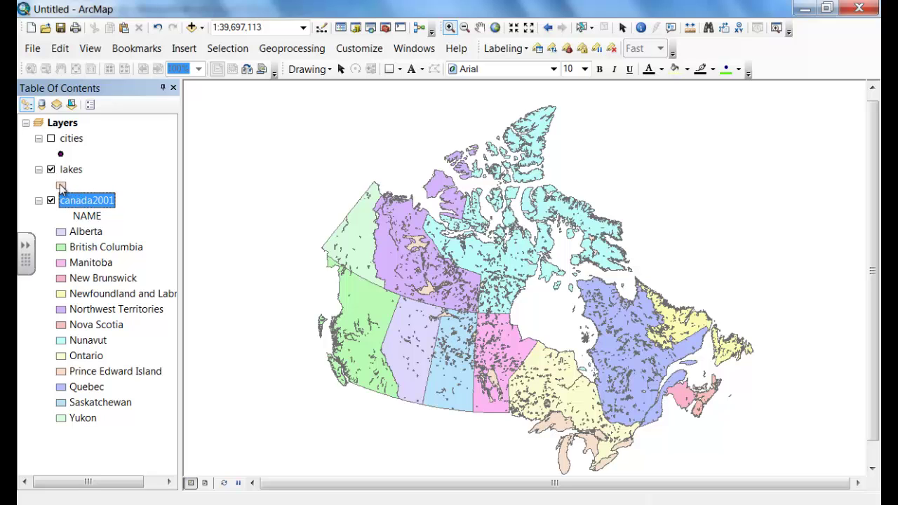
{"action": "left_click", "coordinate": [61, 186]}
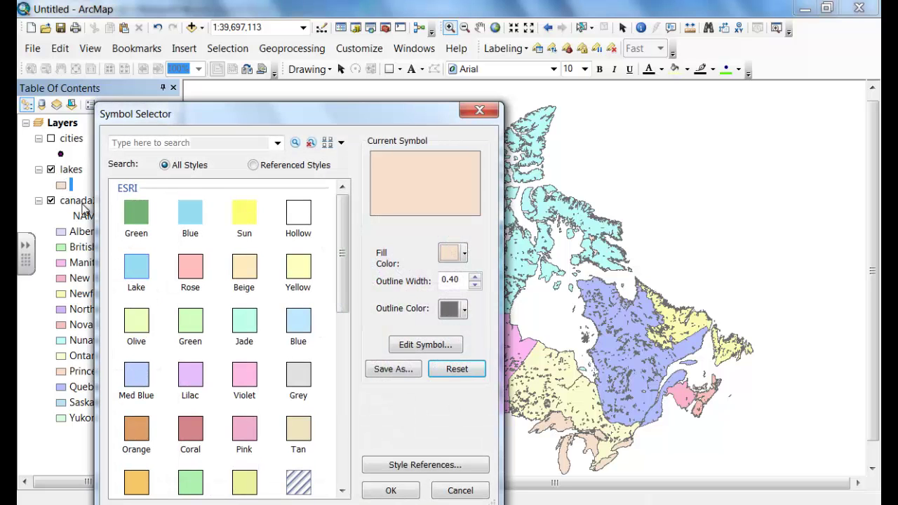
{"action": "left_click", "coordinate": [138, 273]}
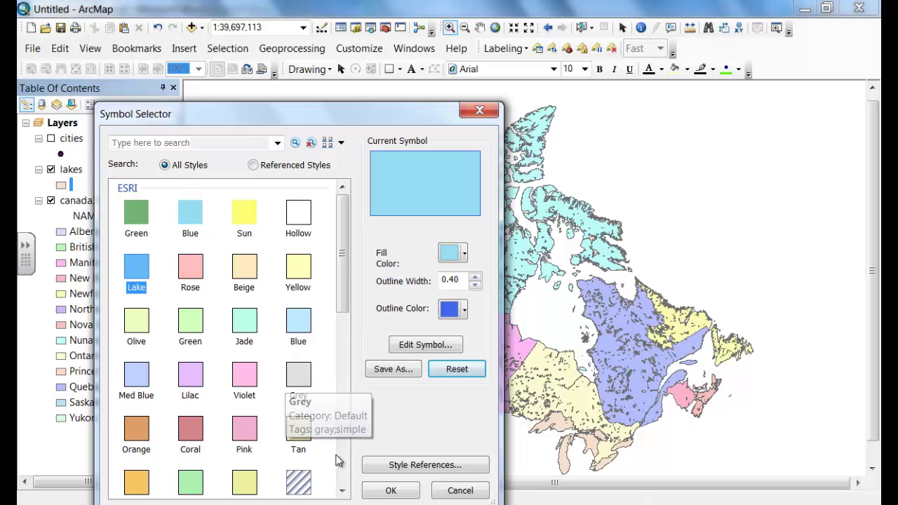
{"action": "left_click", "coordinate": [388, 490]}
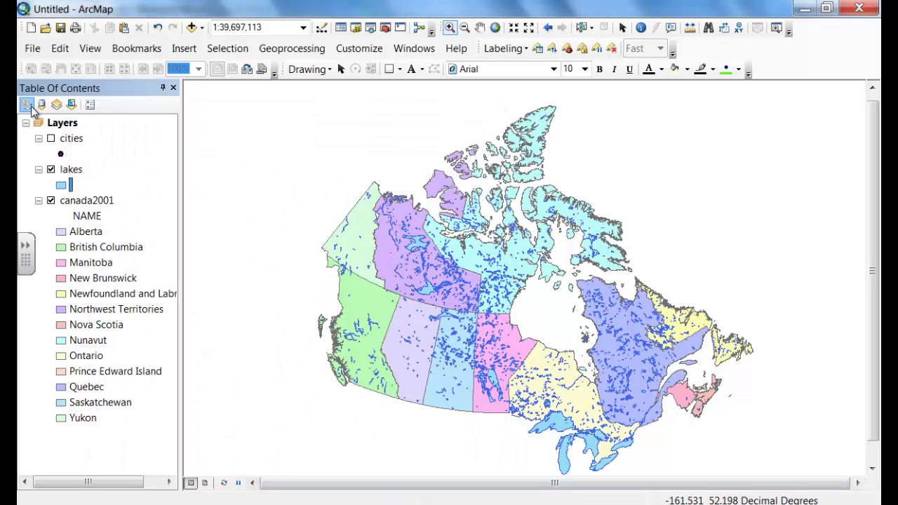
- Move lakes below canada2001 in the drawing order and switch on the cities layer
{"action": "left_click", "coordinate": [70, 171]}
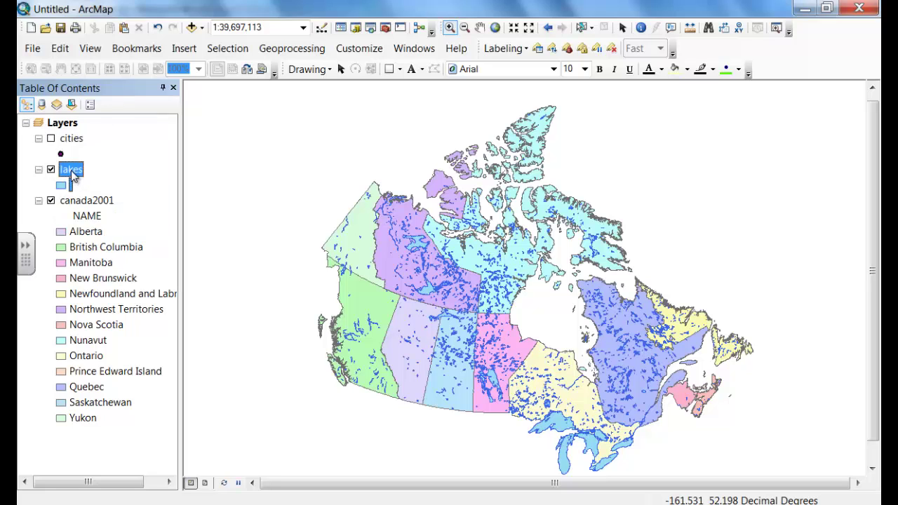
{"action": "left_click_drag", "start_coordinate": [72, 177], "coordinate": [96, 404]}
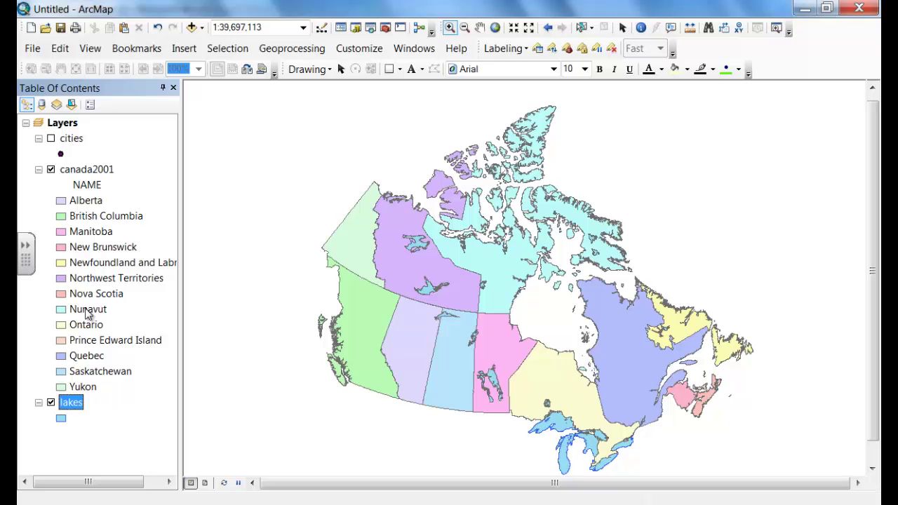
{"action": "left_click", "coordinate": [52, 139]}
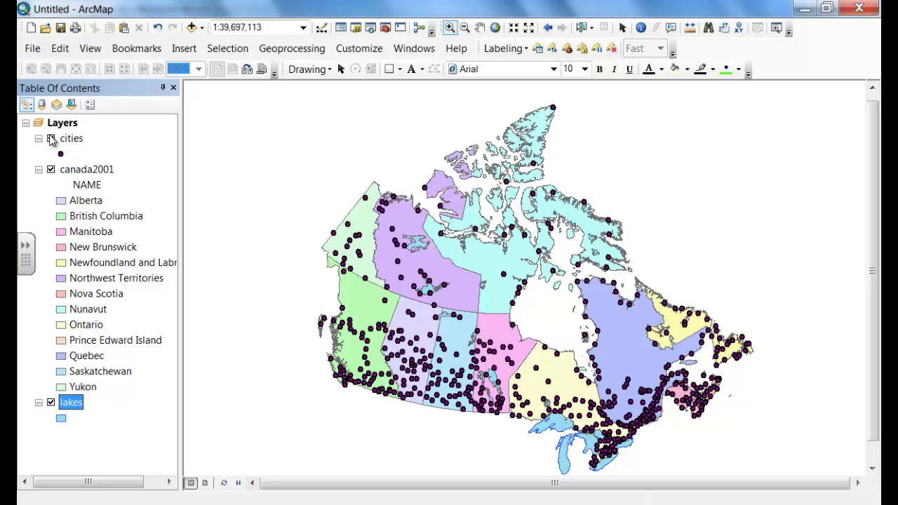
{"action": "left_click", "coordinate": [67, 141]}
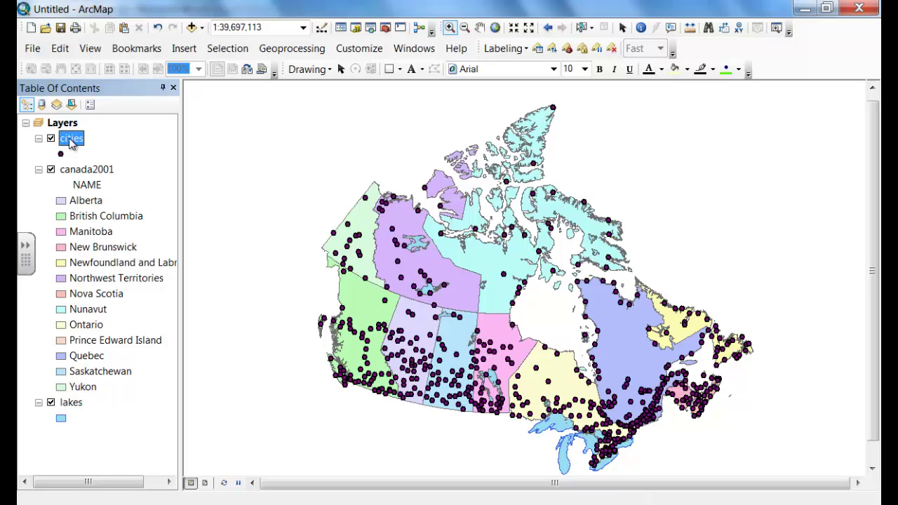
- Start a definition query on cities with the expression "CAPITAL" = 1
{"action": "double_click", "coordinate": [70, 143]}
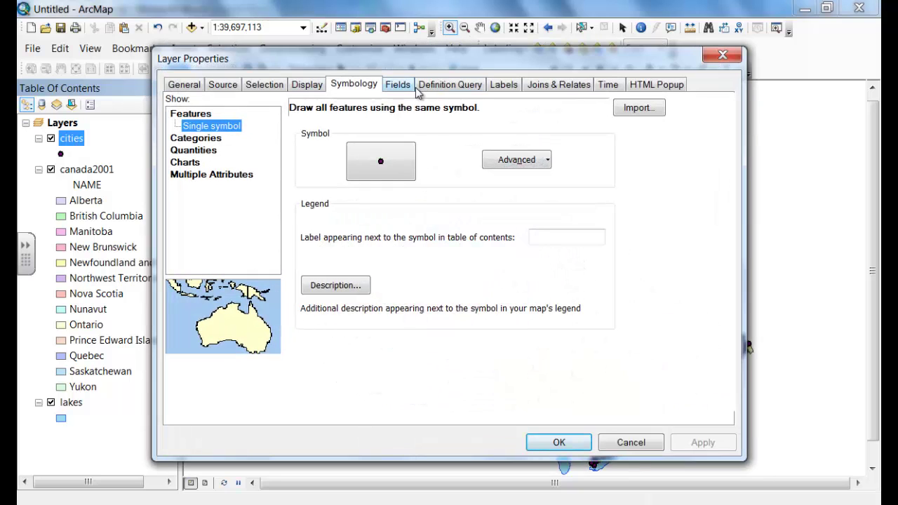
{"action": "left_click", "coordinate": [438, 92]}
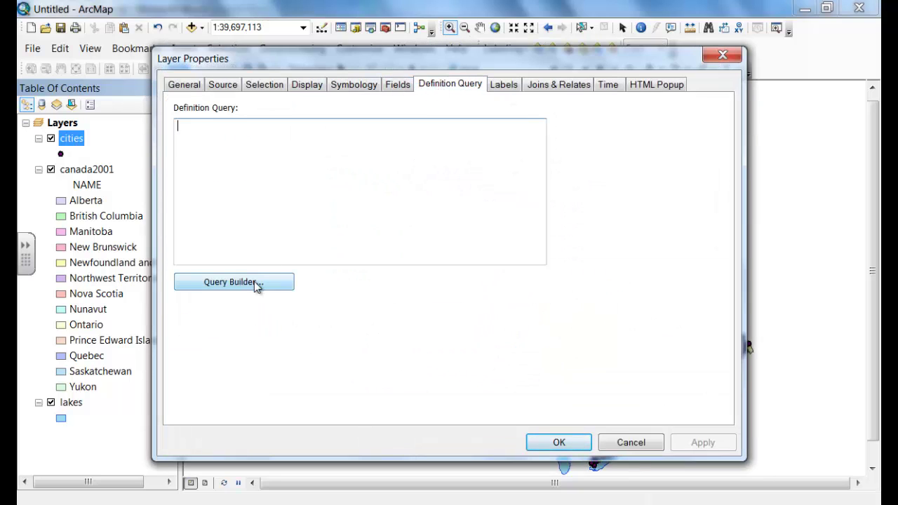
{"action": "left_click", "coordinate": [256, 283]}
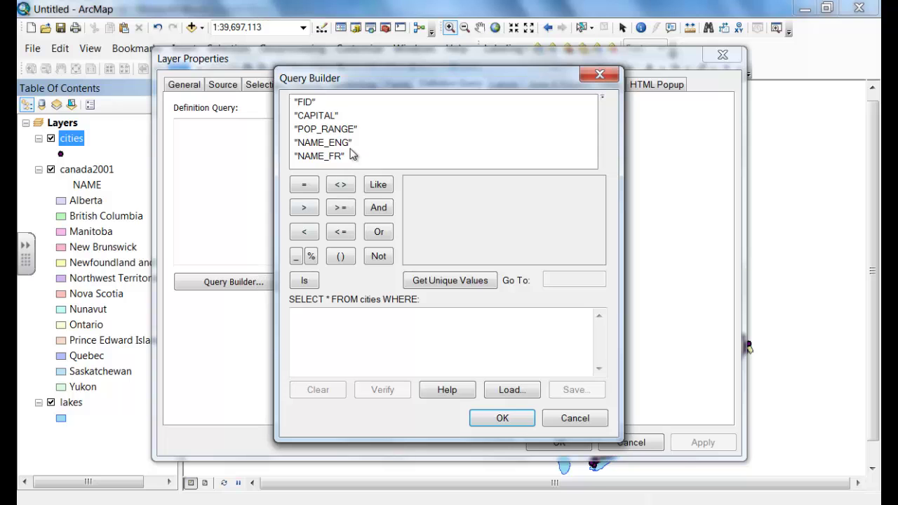
{"action": "double_click", "coordinate": [319, 117]}
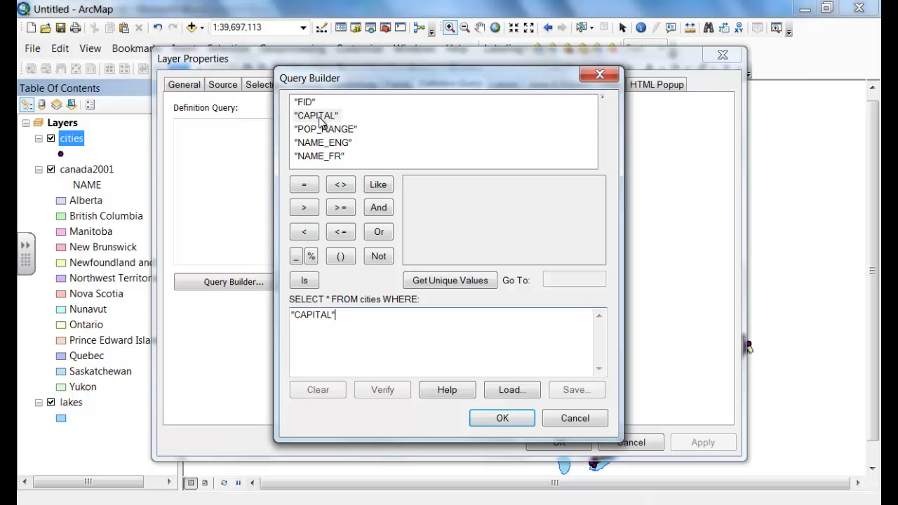
{"action": "left_click", "coordinate": [305, 186]}
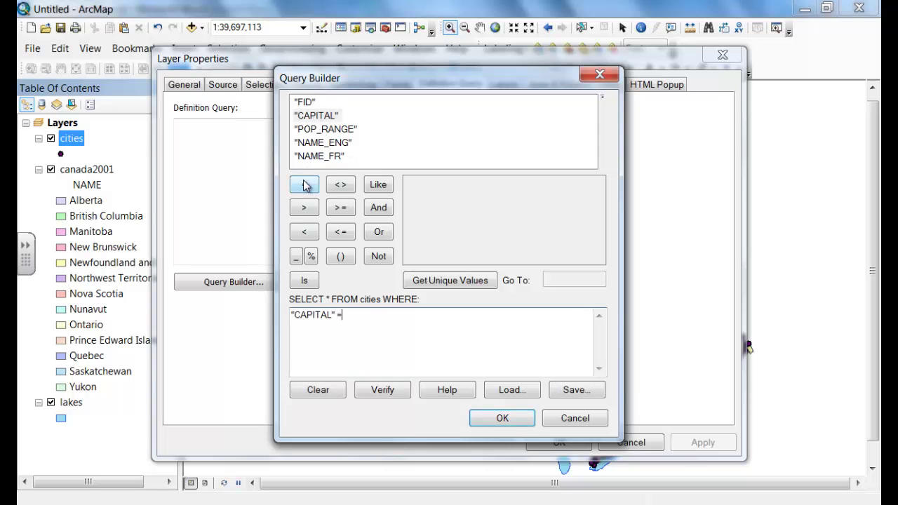
{"action": "left_click", "coordinate": [440, 284]}
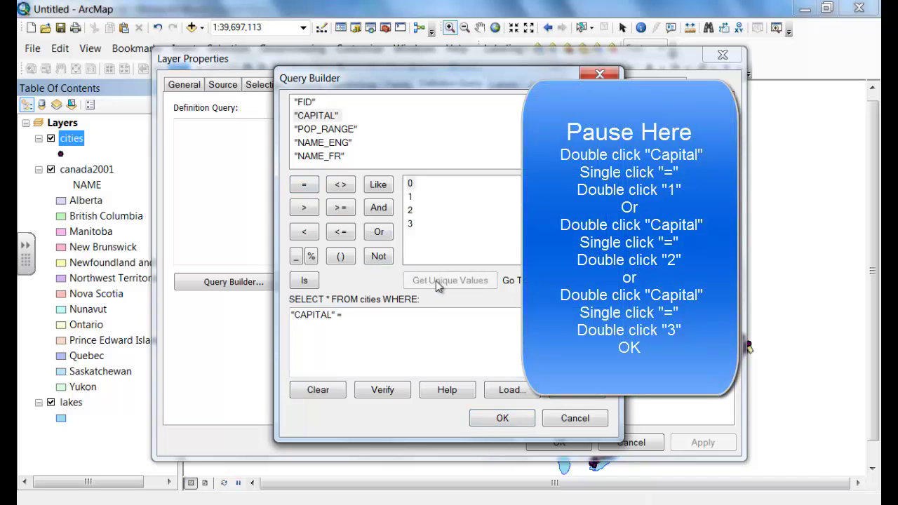
{"action": "double_click", "coordinate": [411, 198]}
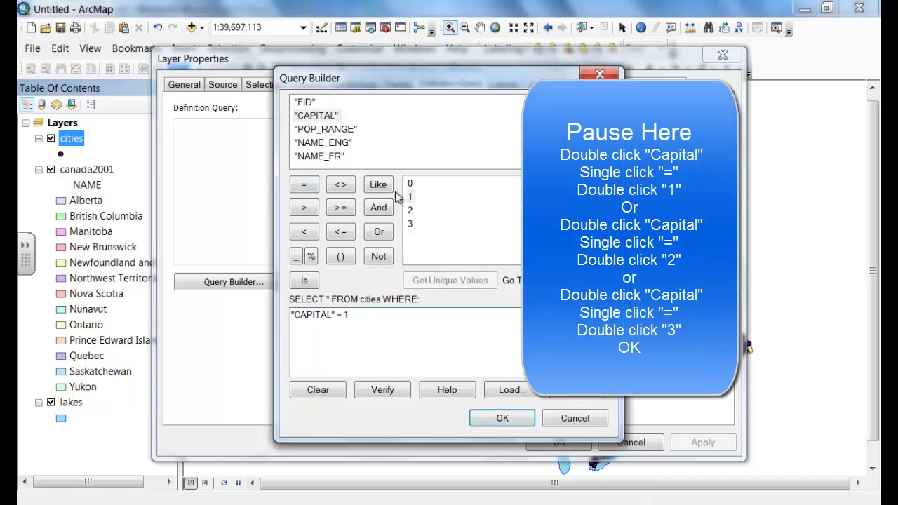
- Extend the query with OR "CAPITAL" = 2 OR "CAPITAL" = 3 and apply it
{"action": "left_click", "coordinate": [379, 232]}
{"action": "double_click", "coordinate": [316, 116]}
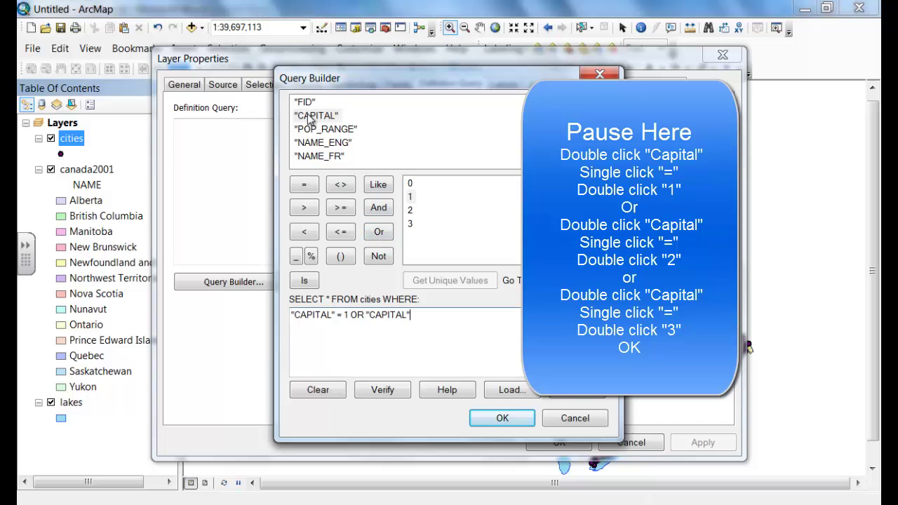
{"action": "left_click", "coordinate": [310, 187]}
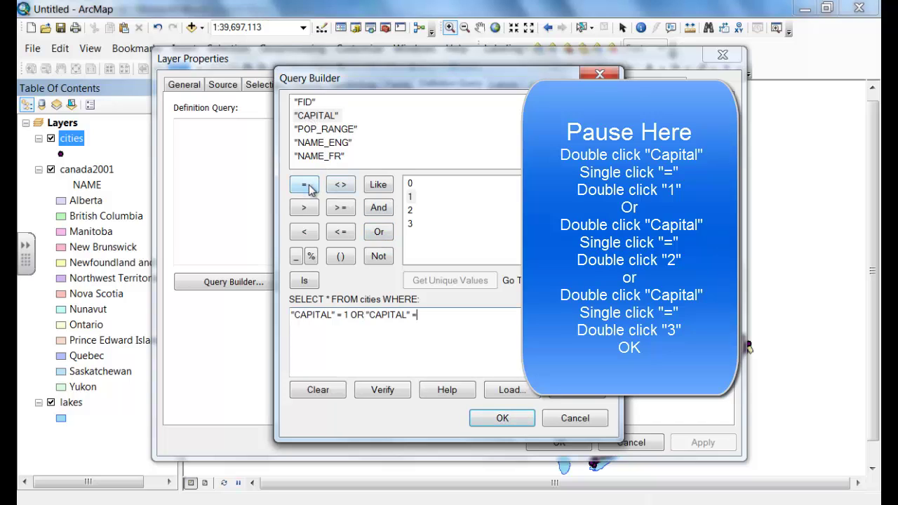
{"action": "left_click", "coordinate": [411, 211]}
{"action": "double_click", "coordinate": [411, 211]}
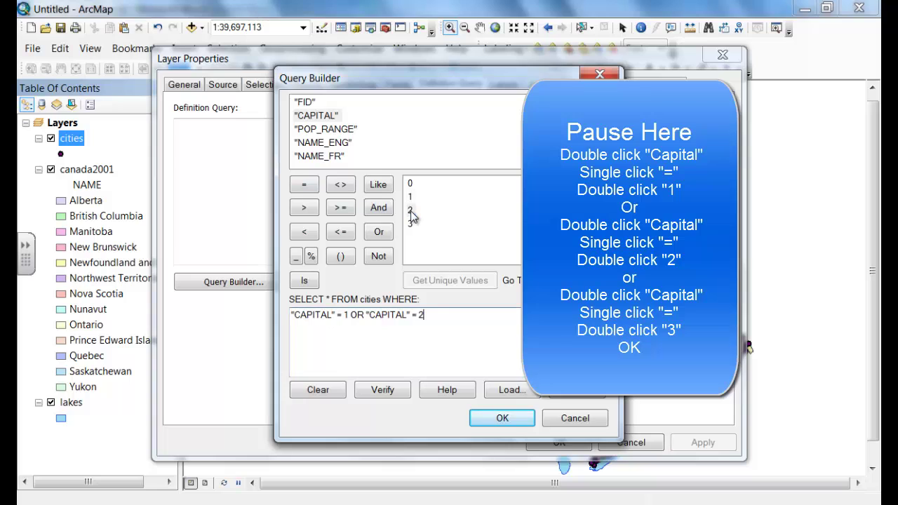
{"action": "left_click", "coordinate": [379, 232]}
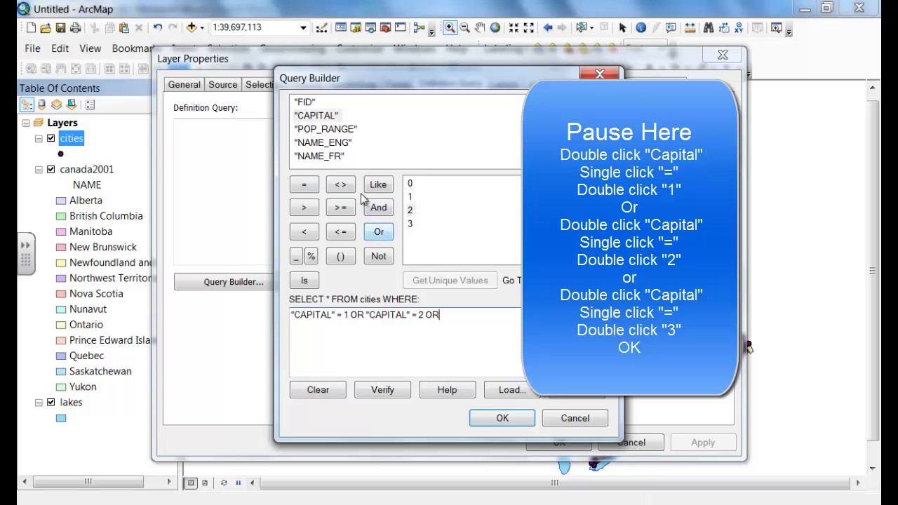
{"action": "double_click", "coordinate": [324, 116]}
{"action": "left_click", "coordinate": [311, 185]}
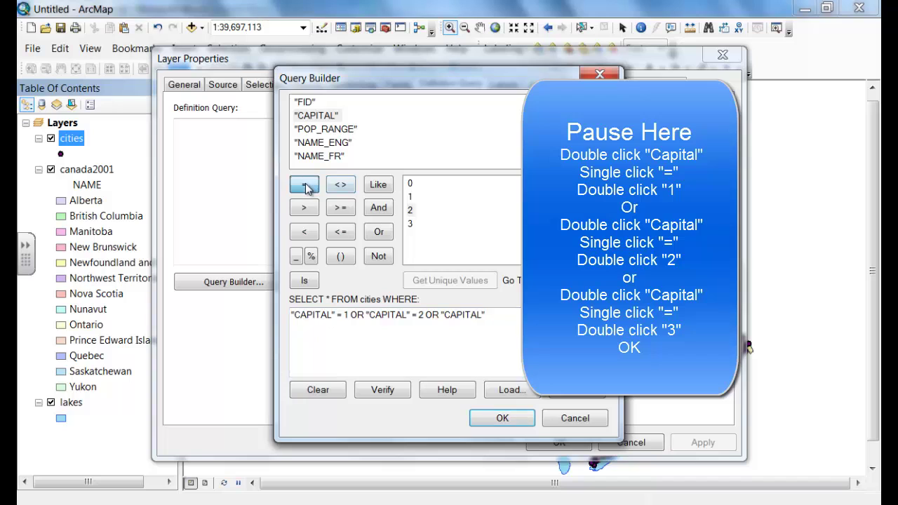
{"action": "double_click", "coordinate": [408, 225]}
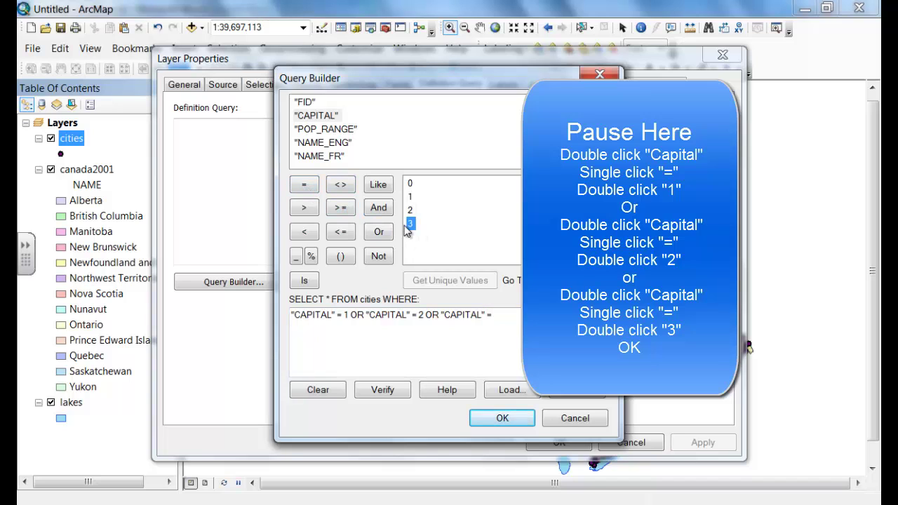
{"action": "left_click", "coordinate": [501, 418]}
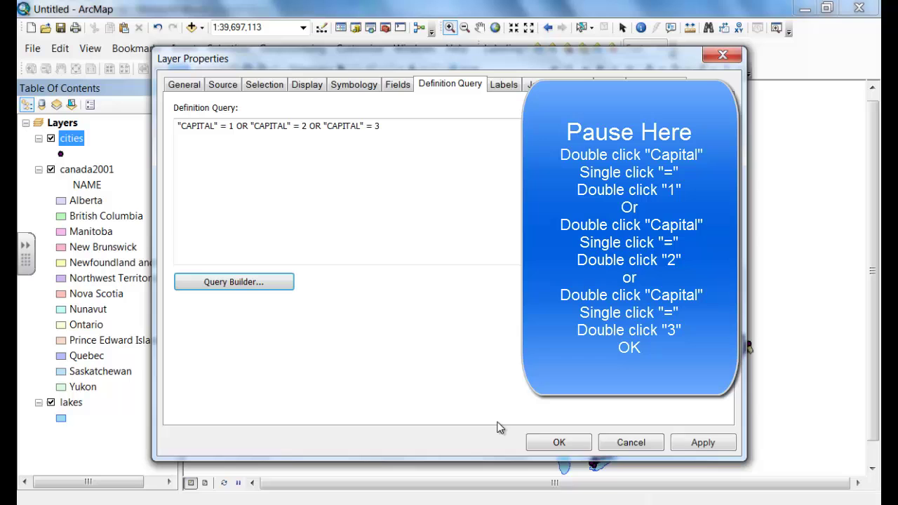
{"action": "left_click", "coordinate": [561, 443]}
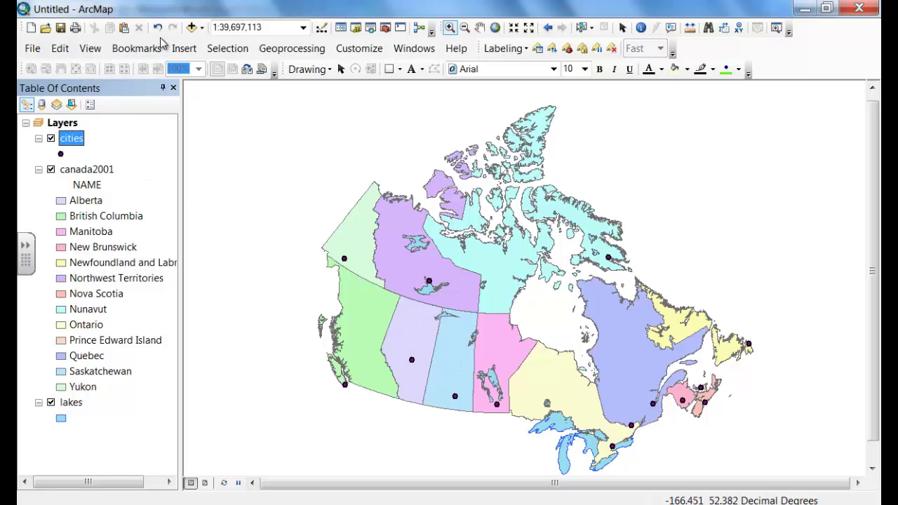
- Add greenland.shp and usa.shp from the background folder to the map
{"action": "left_click", "coordinate": [192, 28]}
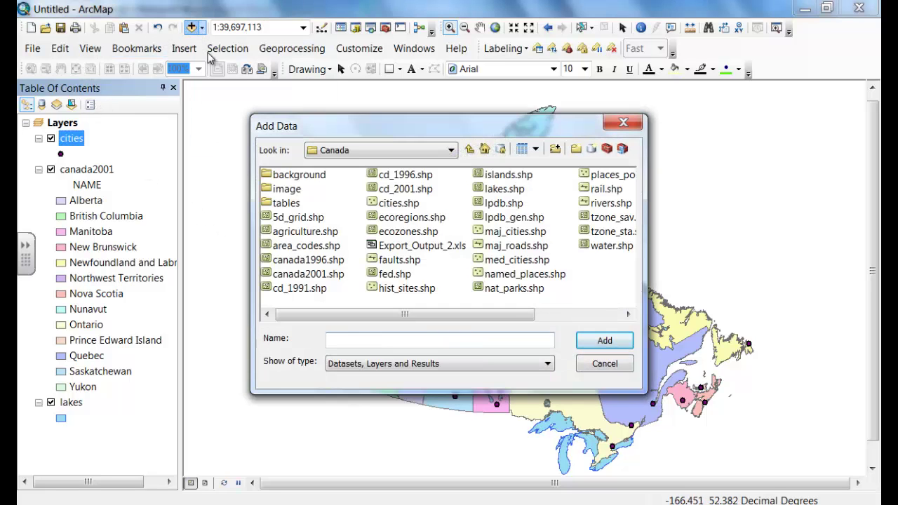
{"action": "left_click", "coordinate": [292, 179]}
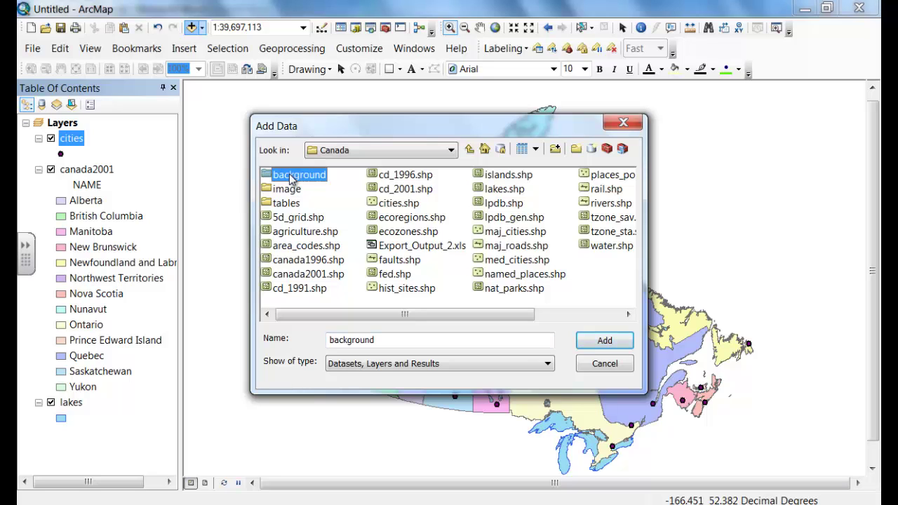
{"action": "left_click", "coordinate": [292, 179]}
{"action": "double_click", "coordinate": [267, 176]}
{"action": "left_click", "coordinate": [268, 177]}
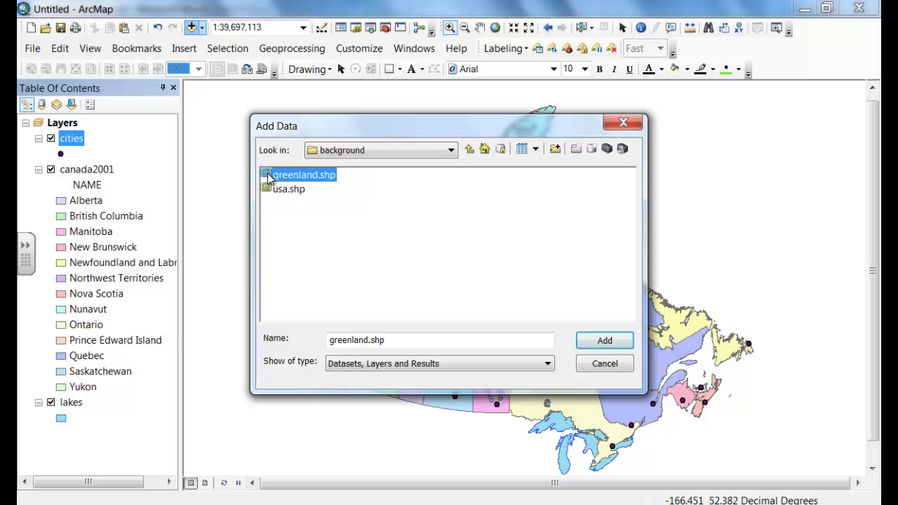
{"action": "left_click", "coordinate": [298, 196], "text": "shift"}
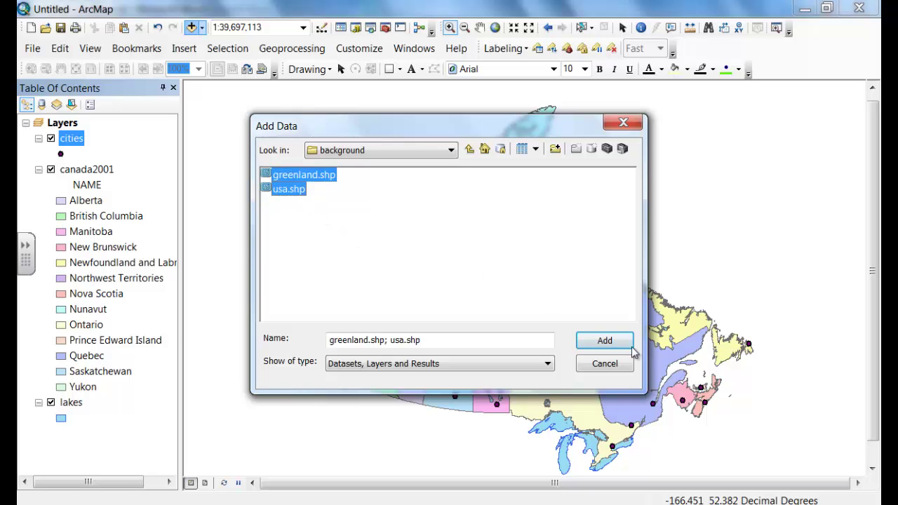
{"action": "left_click", "coordinate": [608, 341]}
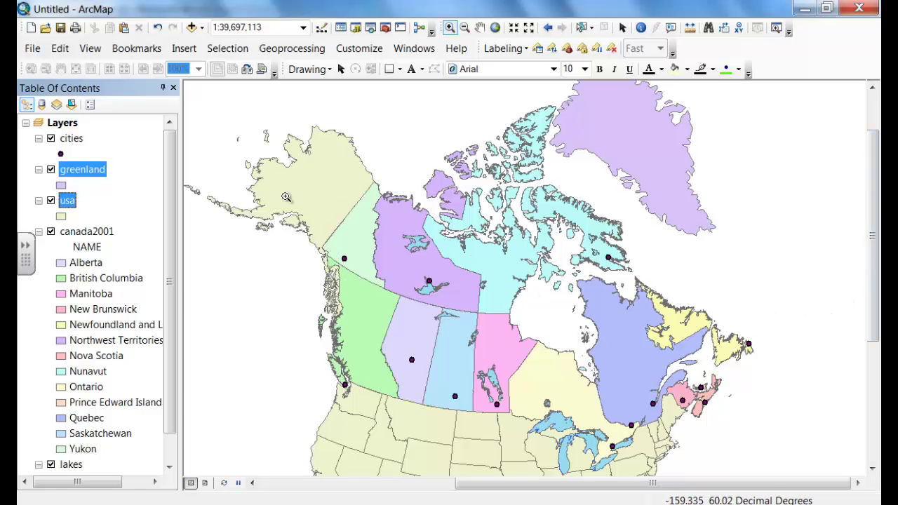
{"action": "left_click", "coordinate": [87, 231]}
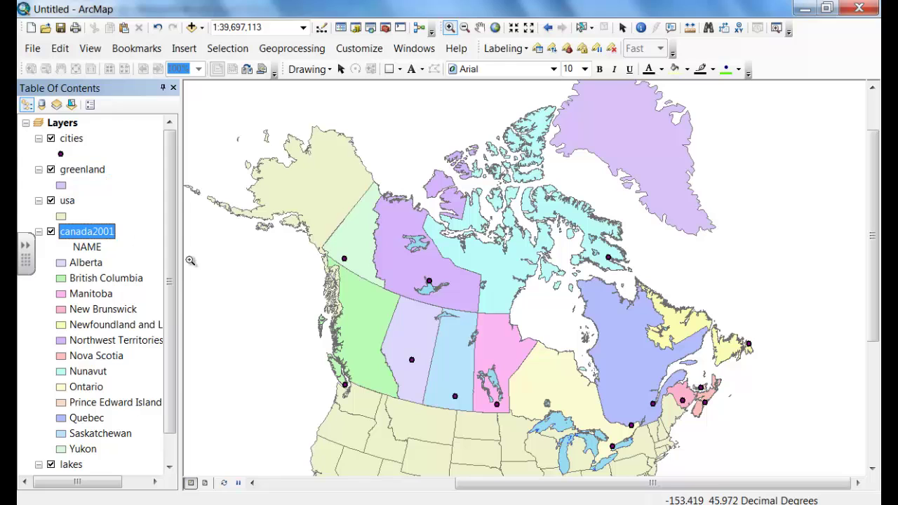
{"action": "scroll", "coordinate": [214, 176], "scroll_direction": "down", "scroll_amount": 2}
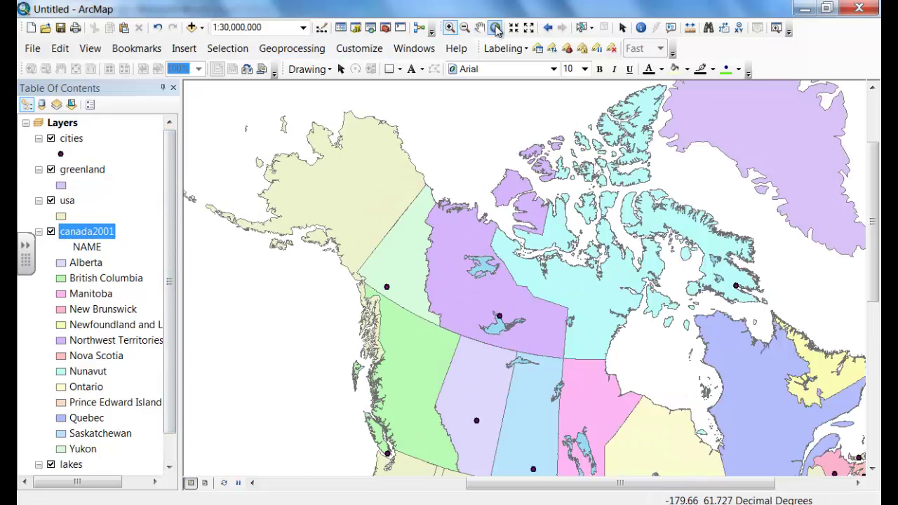
{"action": "left_click", "coordinate": [465, 30]}
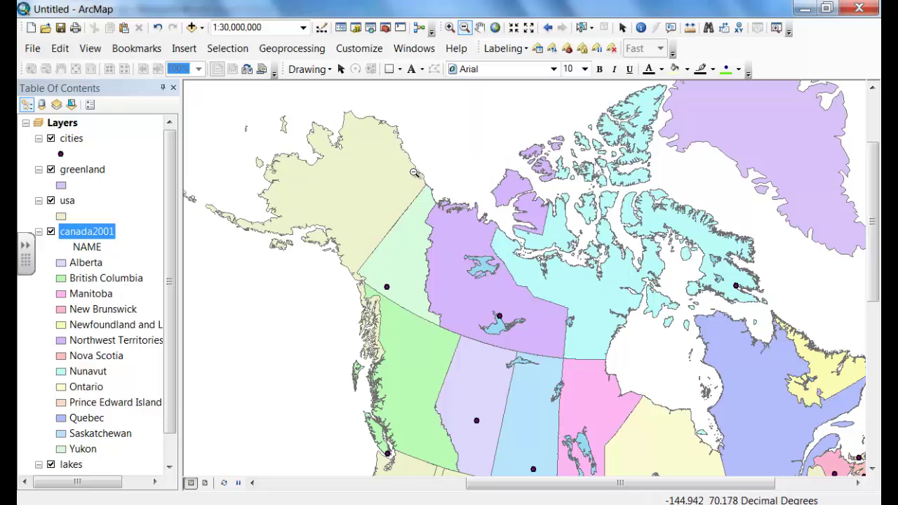
{"action": "left_click", "coordinate": [450, 28]}
{"action": "left_click_drag", "start_coordinate": [478, 156], "coordinate": [479, 156]}
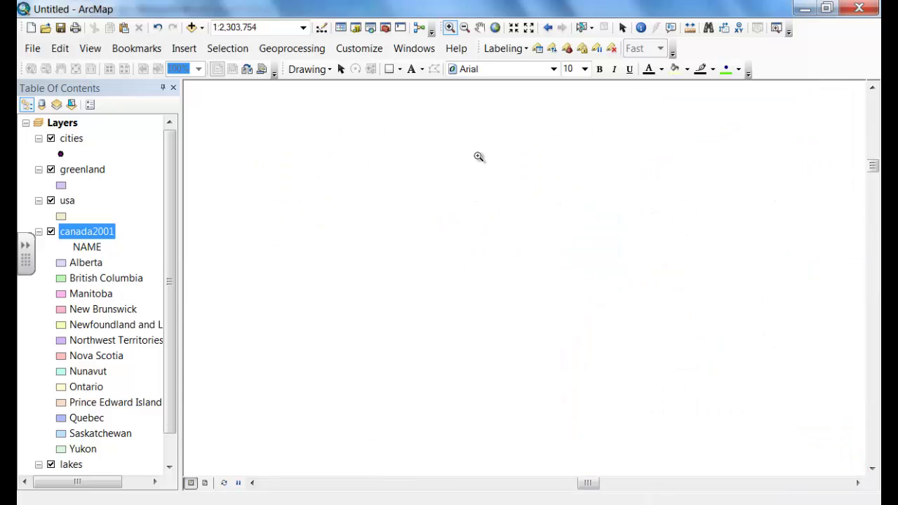
{"action": "left_click", "coordinate": [480, 28]}
{"action": "left_click_drag", "start_coordinate": [582, 231], "coordinate": [812, 470]}
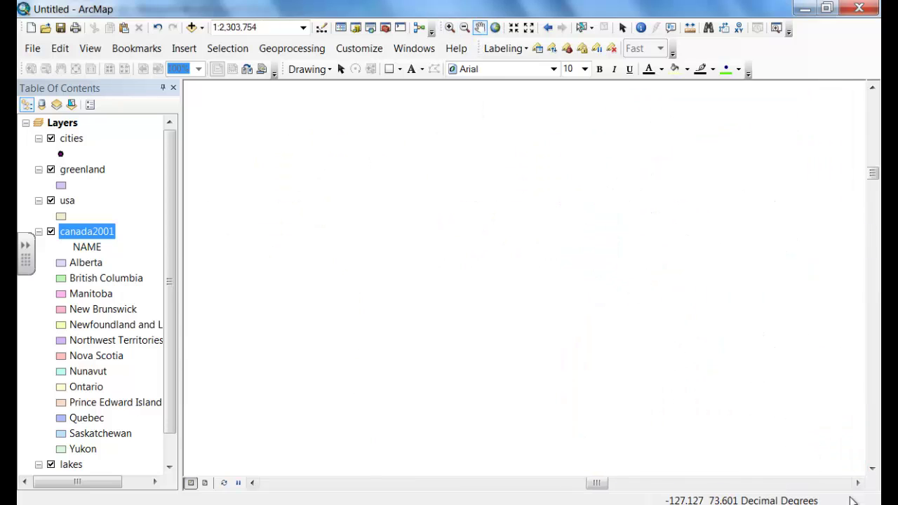
{"action": "left_click_drag", "start_coordinate": [762, 435], "coordinate": [479, 225]}
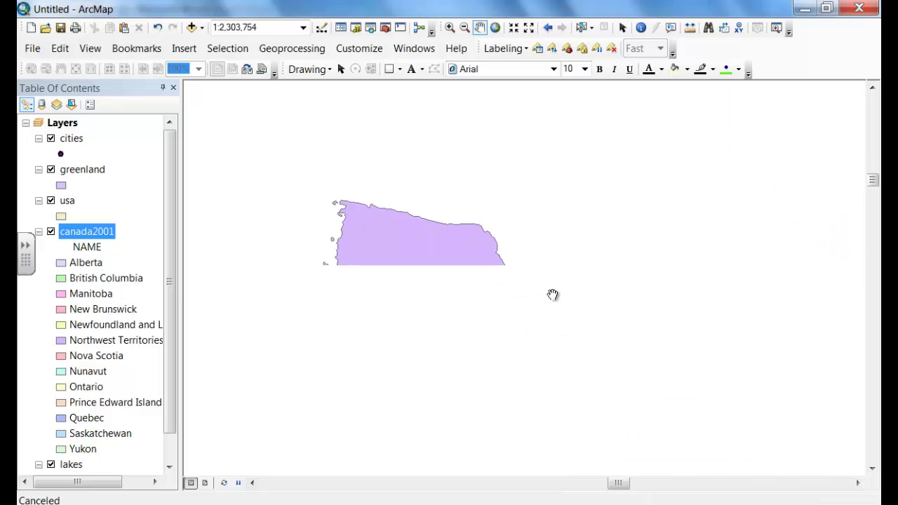
{"action": "left_click", "coordinate": [495, 28]}
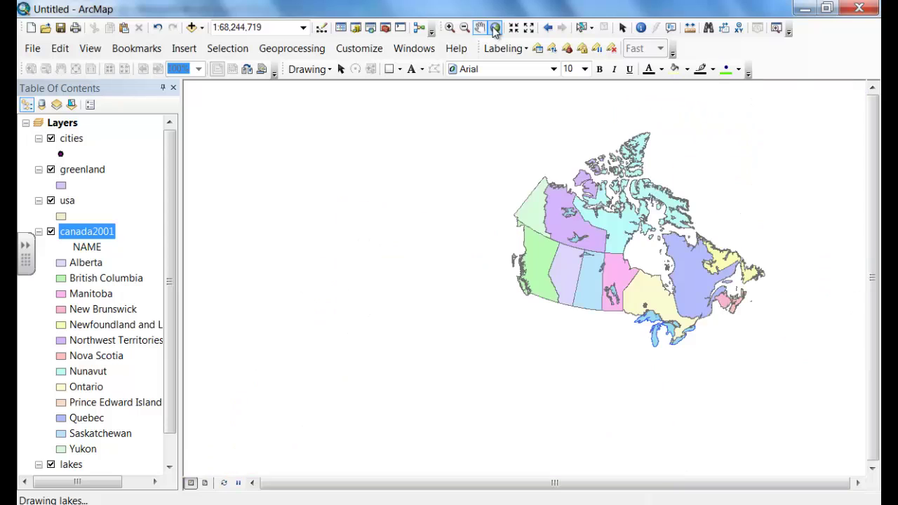
{"action": "left_click", "coordinate": [449, 28]}
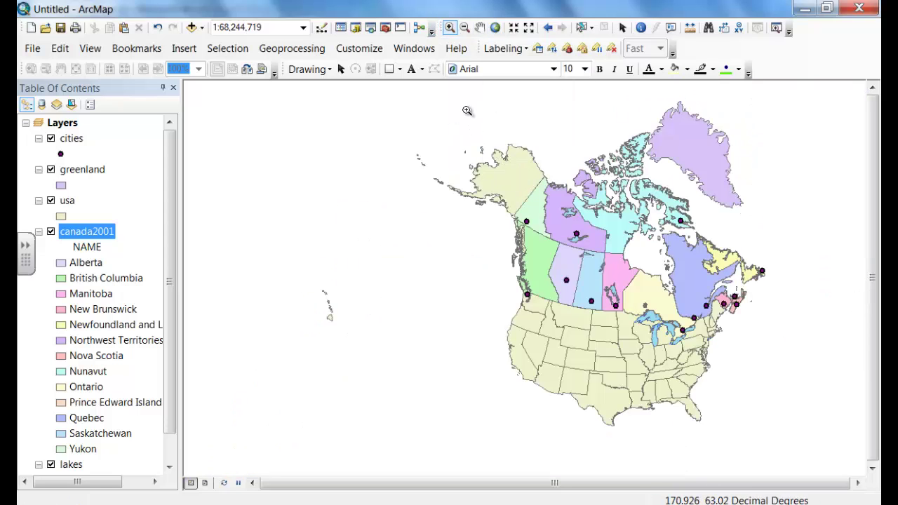
{"action": "left_click_drag", "start_coordinate": [466, 110], "coordinate": [768, 350]}
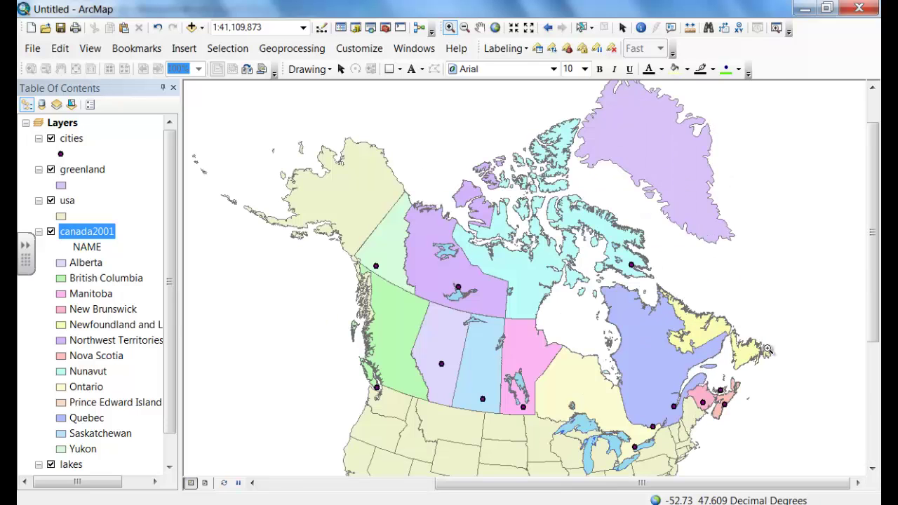
{"action": "left_click_drag", "start_coordinate": [283, 97], "coordinate": [801, 474]}
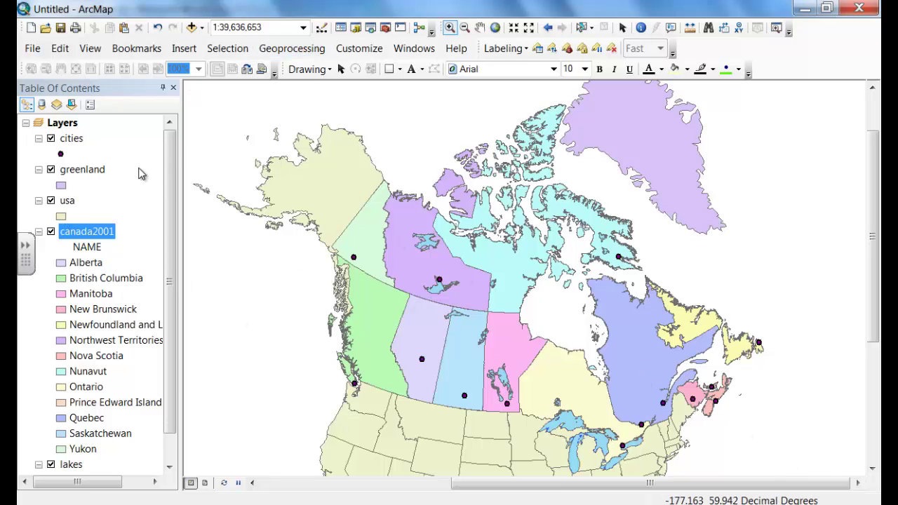
{"action": "left_click", "coordinate": [622, 27]}
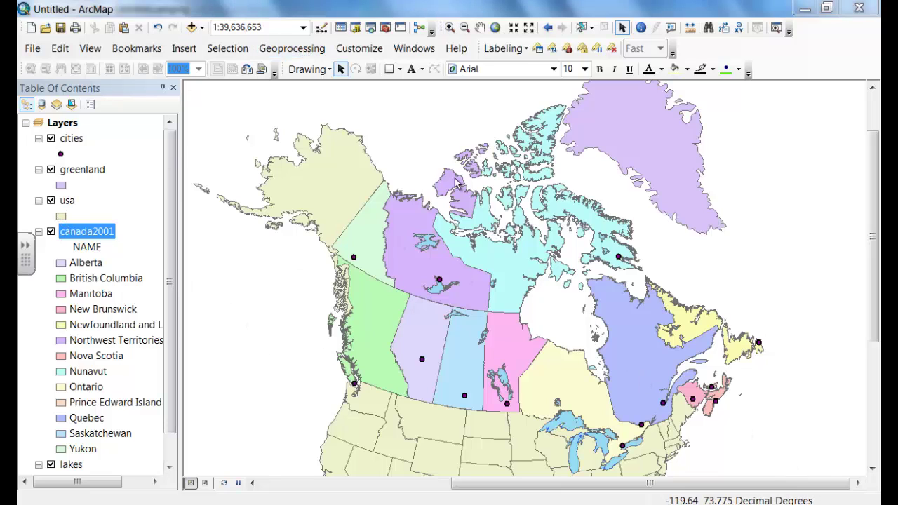
- Choose the Label tool from the Drawing toolbar's text dropdown and close its options
{"action": "left_click", "coordinate": [422, 70]}
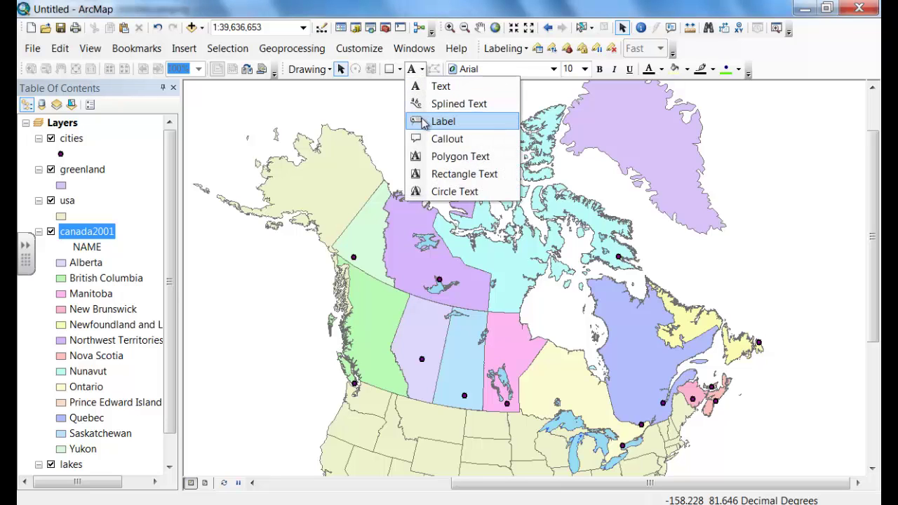
{"action": "left_click", "coordinate": [423, 124]}
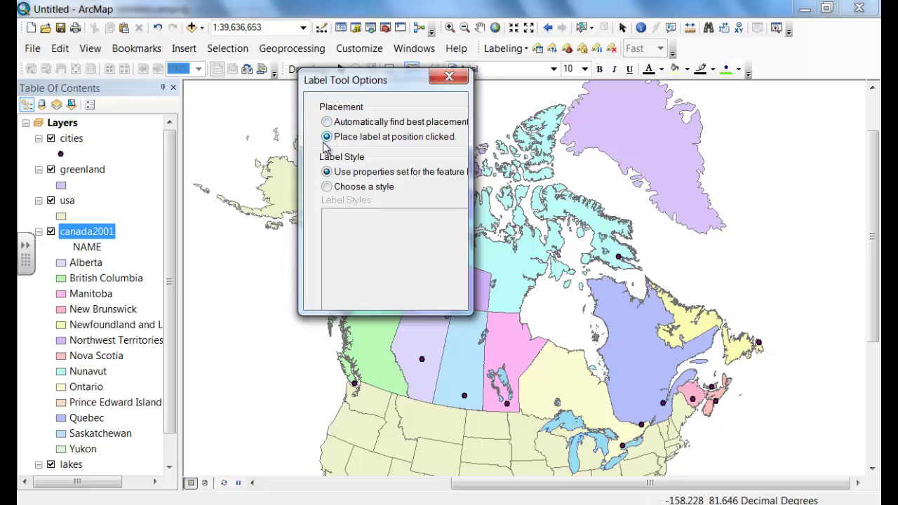
{"action": "left_click", "coordinate": [453, 78]}
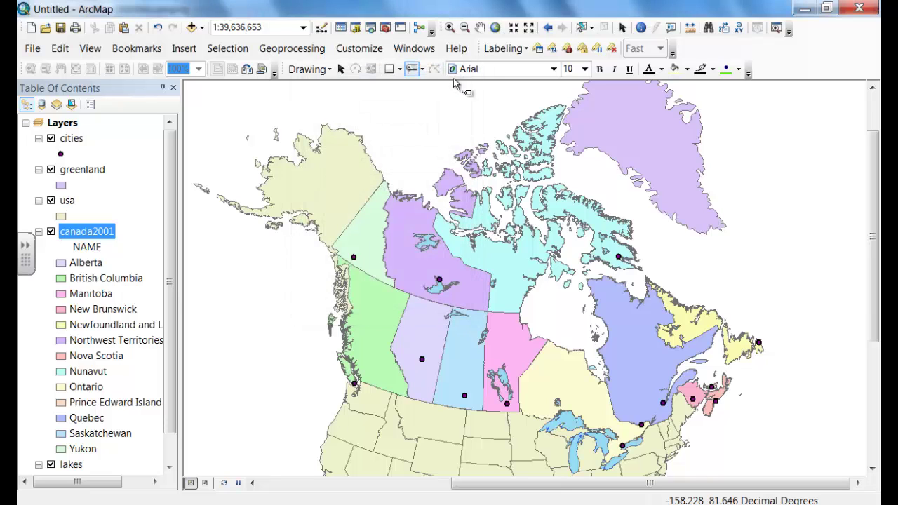
- Label British Columbia, Yukon, Northwest Territories and Nunavut with their names
{"action": "left_click", "coordinate": [364, 305]}
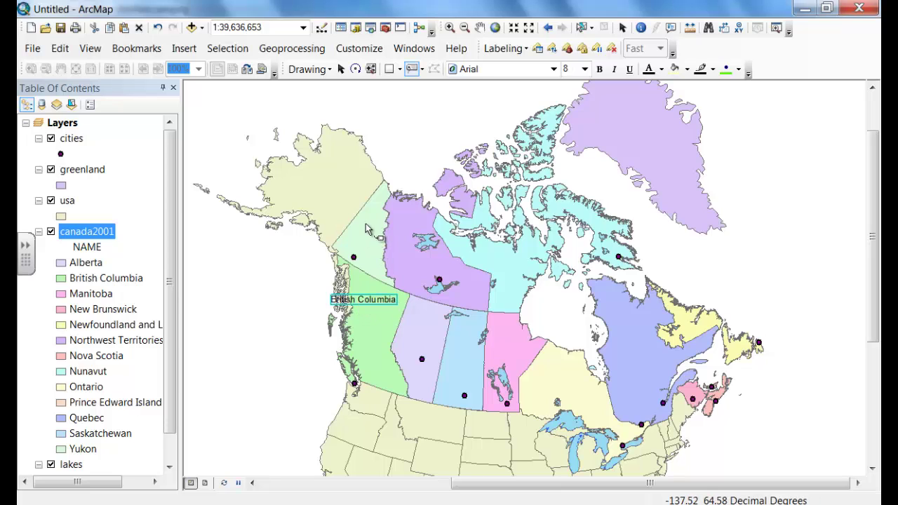
{"action": "left_click", "coordinate": [365, 229]}
{"action": "left_click", "coordinate": [410, 249]}
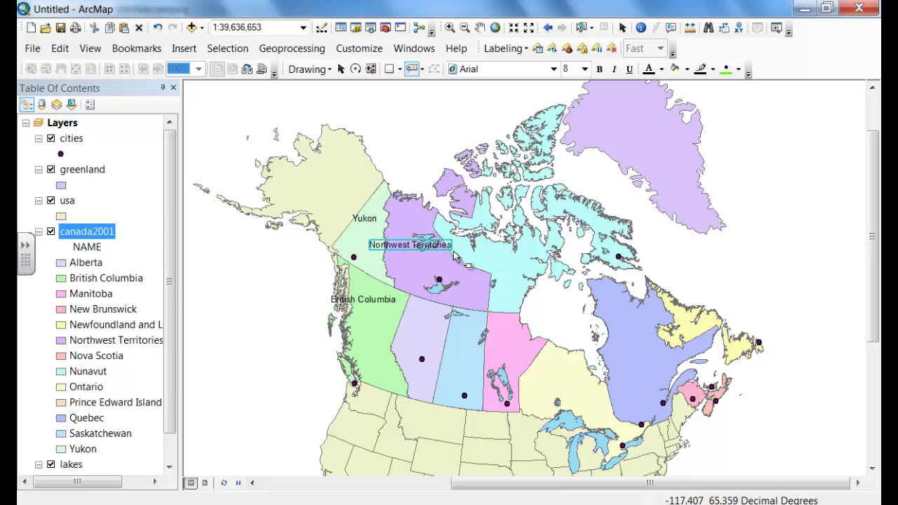
{"action": "left_click", "coordinate": [507, 249]}
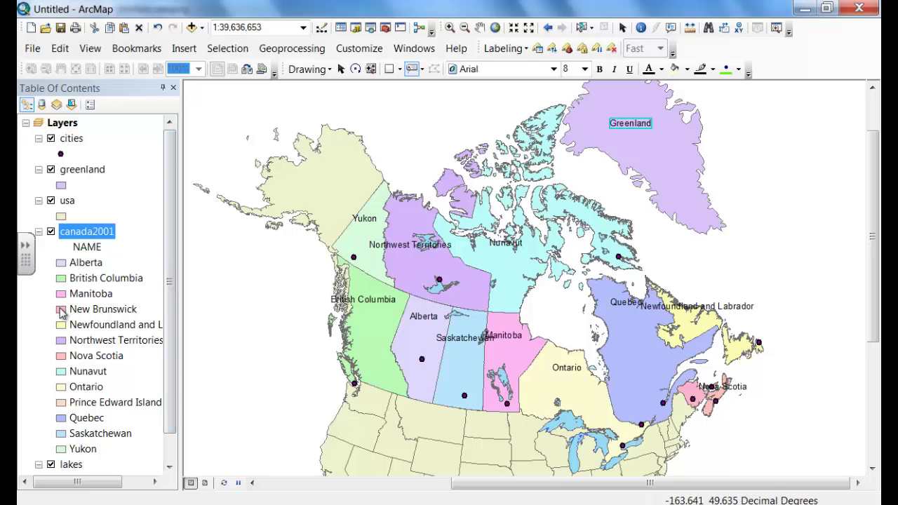
{"action": "left_click", "coordinate": [61, 309]}
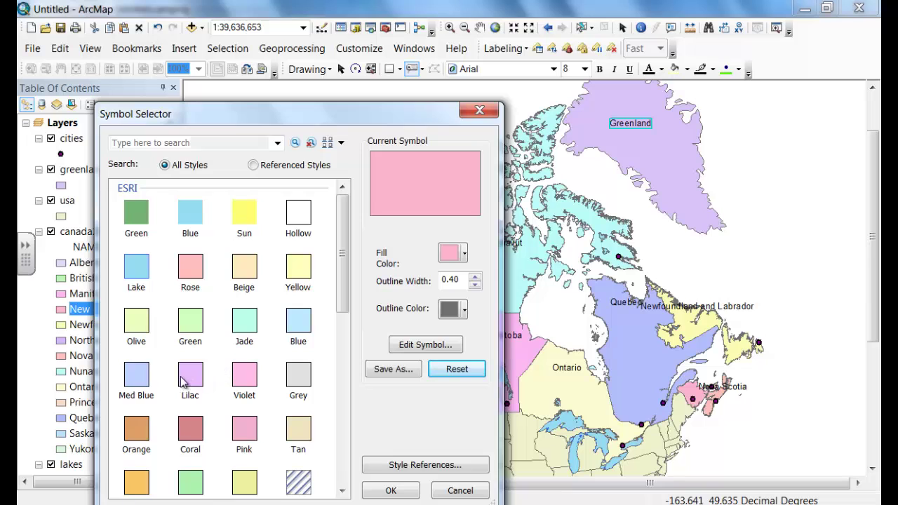
- Fill New Brunswick with orange and place its name label on it
{"action": "left_click", "coordinate": [138, 425]}
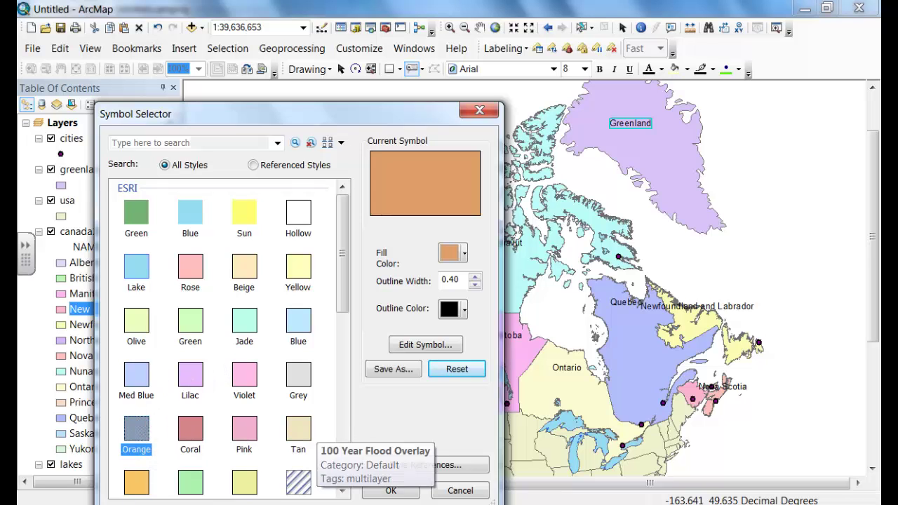
{"action": "left_click", "coordinate": [391, 490]}
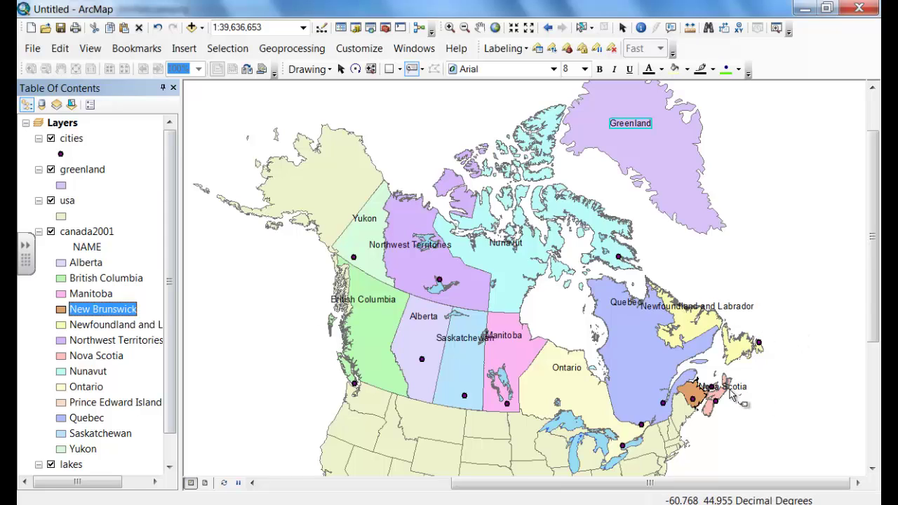
{"action": "left_click", "coordinate": [693, 390]}
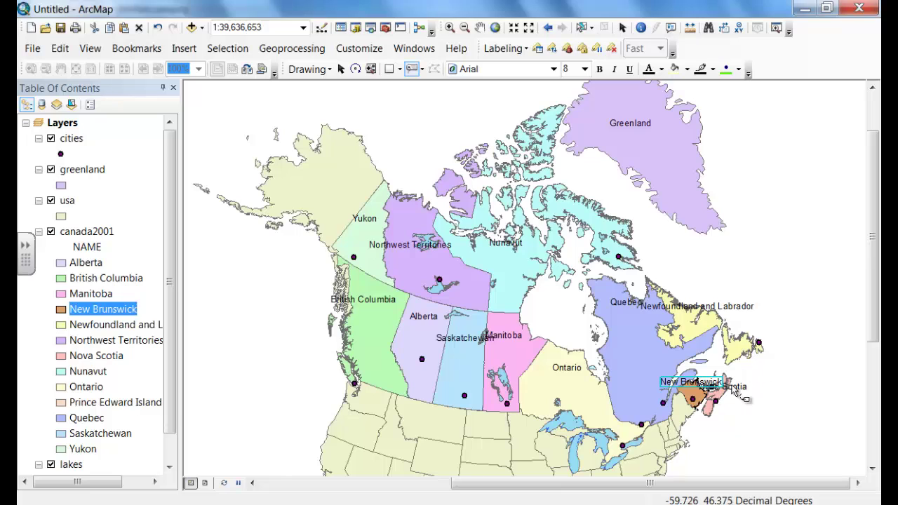
{"action": "left_click", "coordinate": [341, 69]}
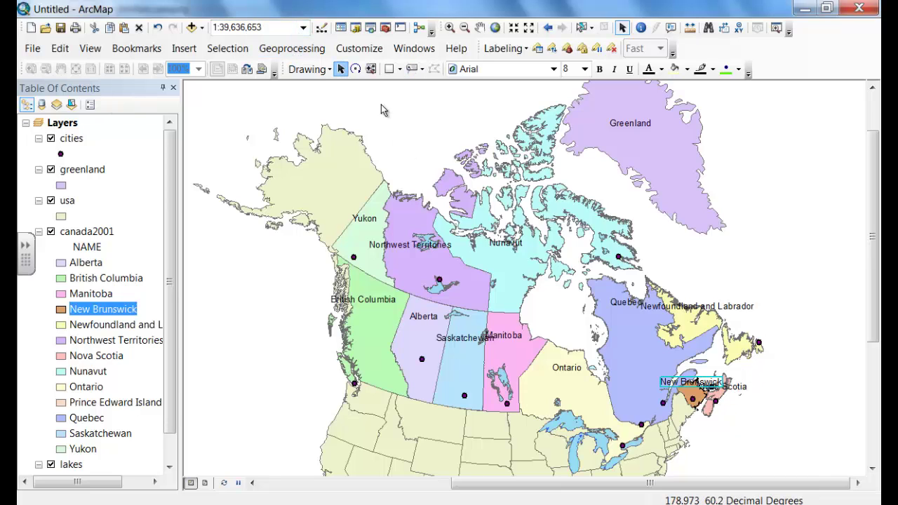
- Move the Nova Scotia label lower and shift the New Brunswick label up and left
{"action": "left_click_drag", "start_coordinate": [738, 388], "coordinate": [782, 434]}
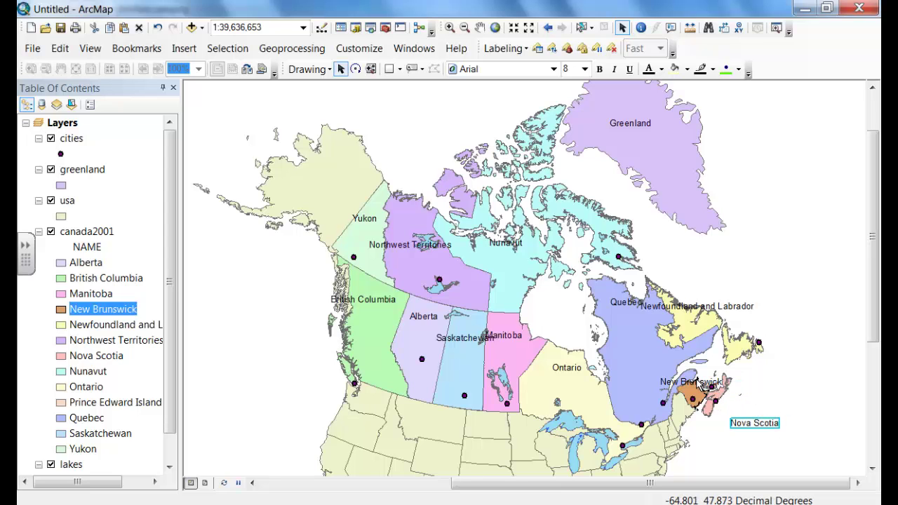
{"action": "left_click", "coordinate": [697, 381]}
{"action": "left_click_drag", "start_coordinate": [697, 381], "coordinate": [684, 365]}
- Split the New Brunswick label onto two lines and drag it down onto the orange province
{"action": "double_click", "coordinate": [684, 364]}
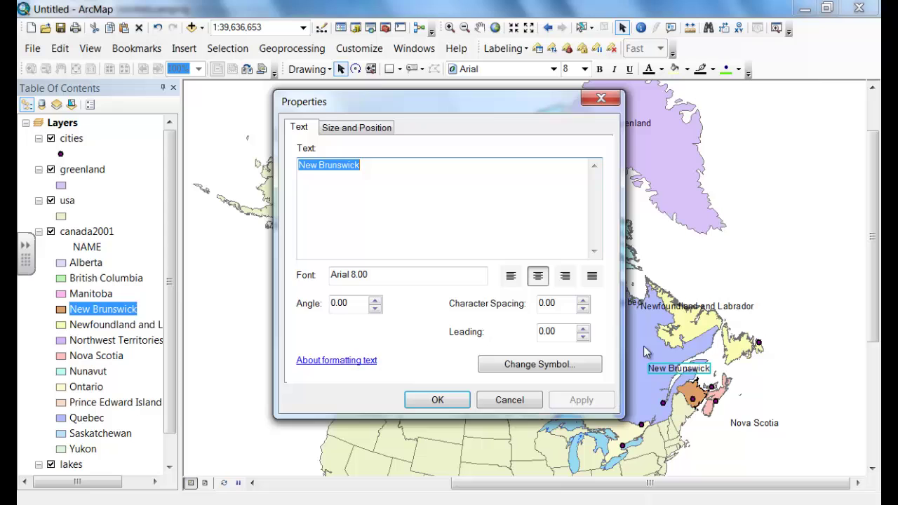
{"action": "left_click", "coordinate": [321, 167]}
{"action": "key", "text": "Return"}
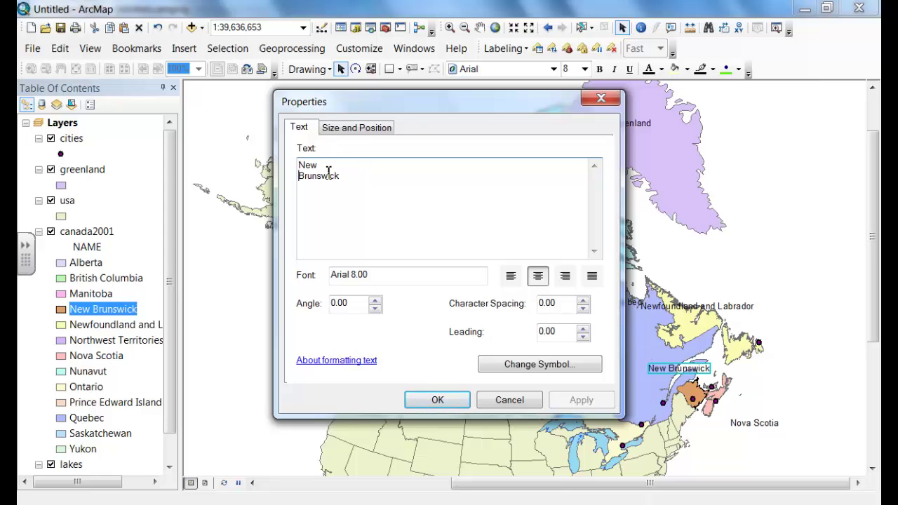
{"action": "left_click", "coordinate": [437, 399]}
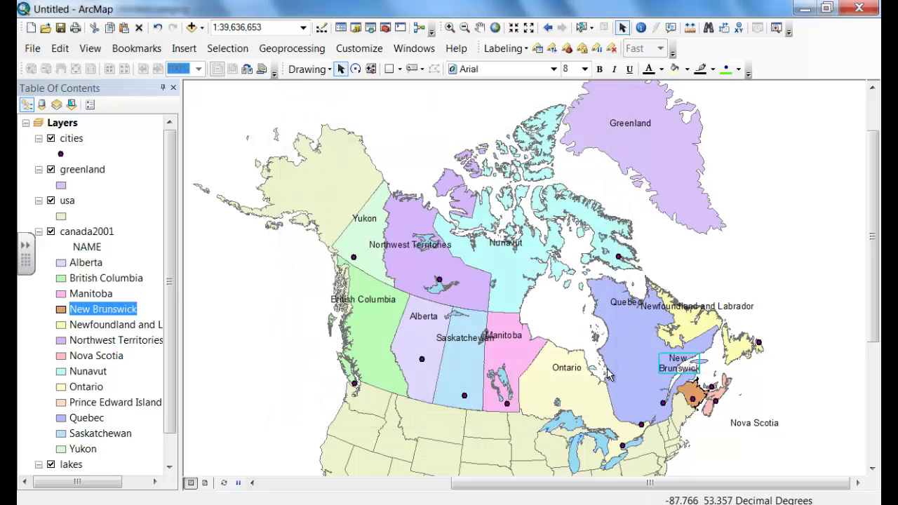
{"action": "left_click_drag", "start_coordinate": [669, 363], "coordinate": [681, 379]}
{"action": "left_click", "coordinate": [771, 381]}
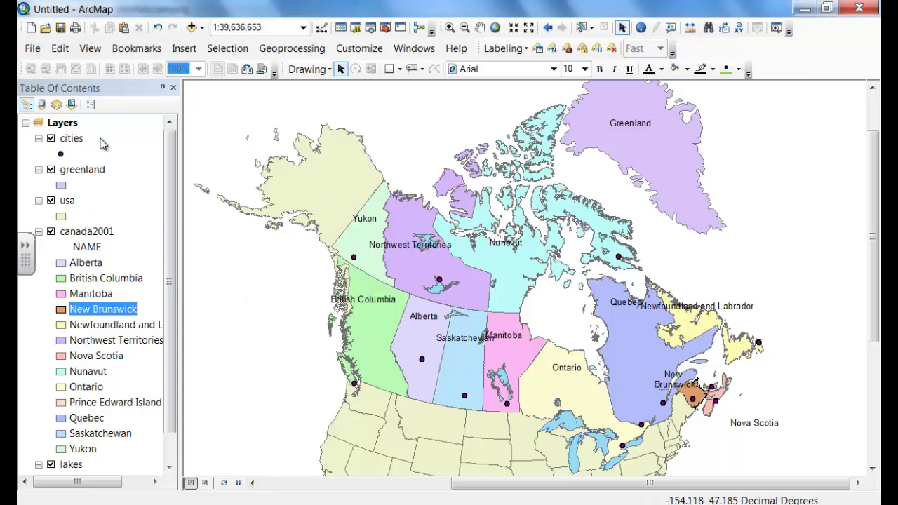
- Select the cities layer and set the Label tool to label features by clicking them
{"action": "left_click", "coordinate": [73, 141]}
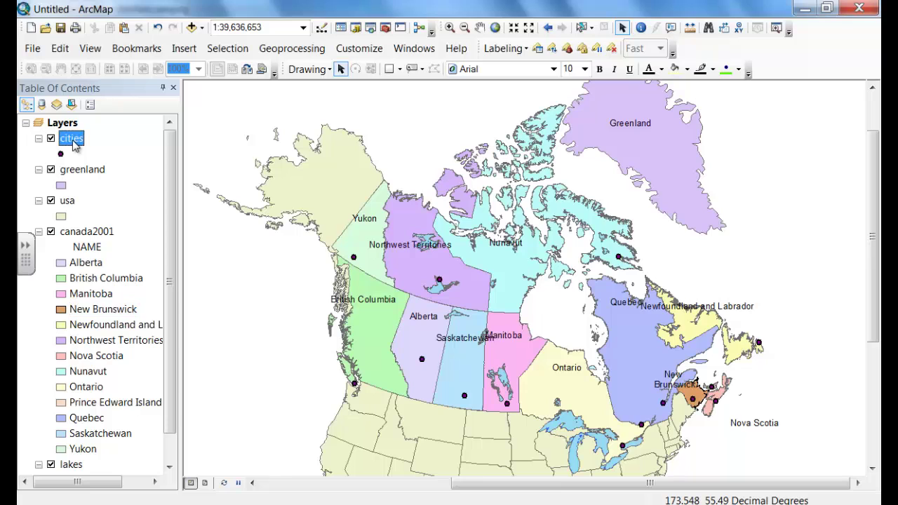
{"action": "left_click", "coordinate": [413, 70]}
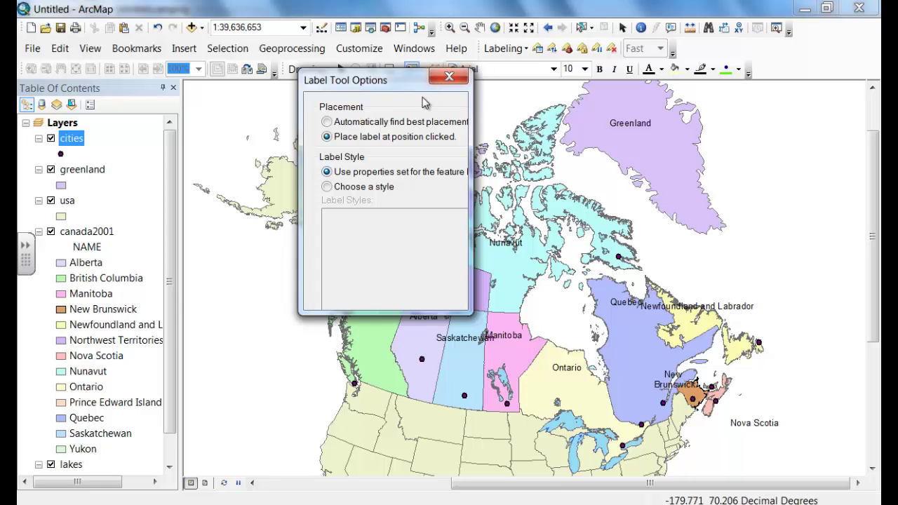
{"action": "left_click", "coordinate": [450, 79]}
- Add a 2-point halo mask to the cities label text symbol and apply it
{"action": "double_click", "coordinate": [72, 139]}
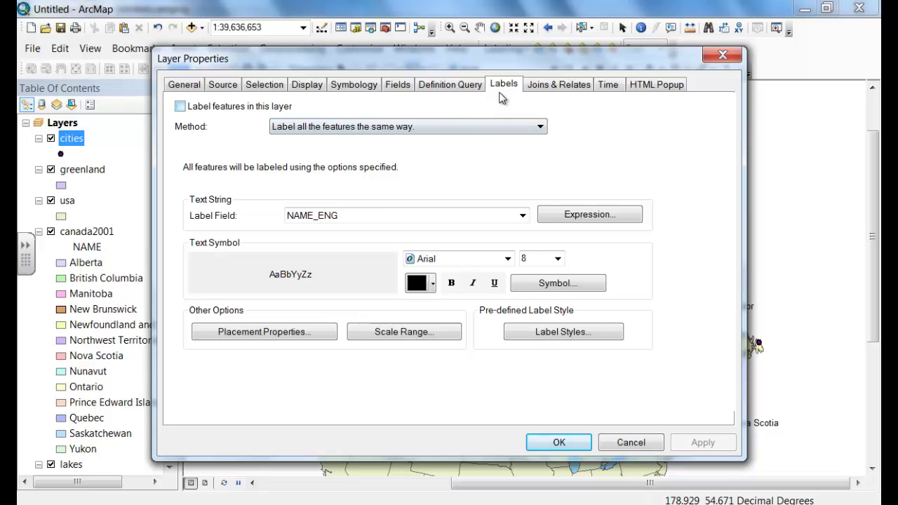
{"action": "left_click", "coordinate": [558, 286]}
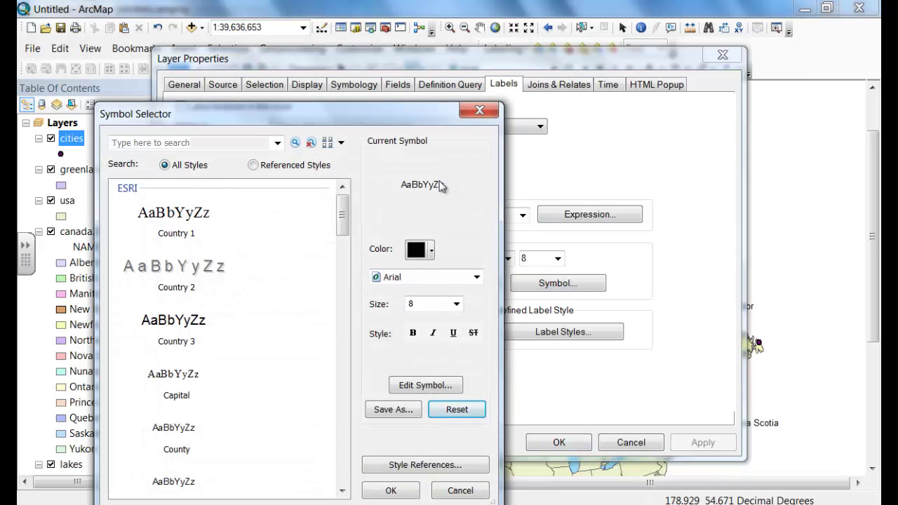
{"action": "left_click", "coordinate": [445, 386]}
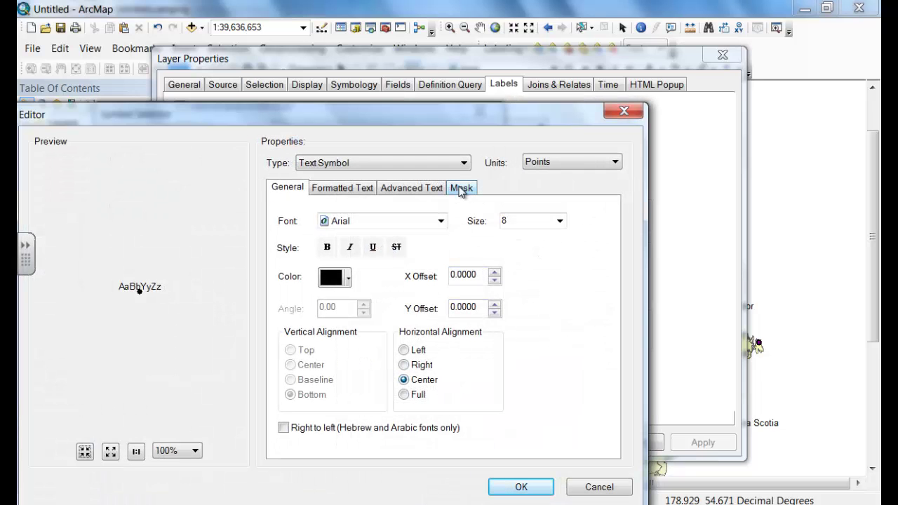
{"action": "left_click", "coordinate": [461, 189]}
{"action": "left_click", "coordinate": [300, 263]}
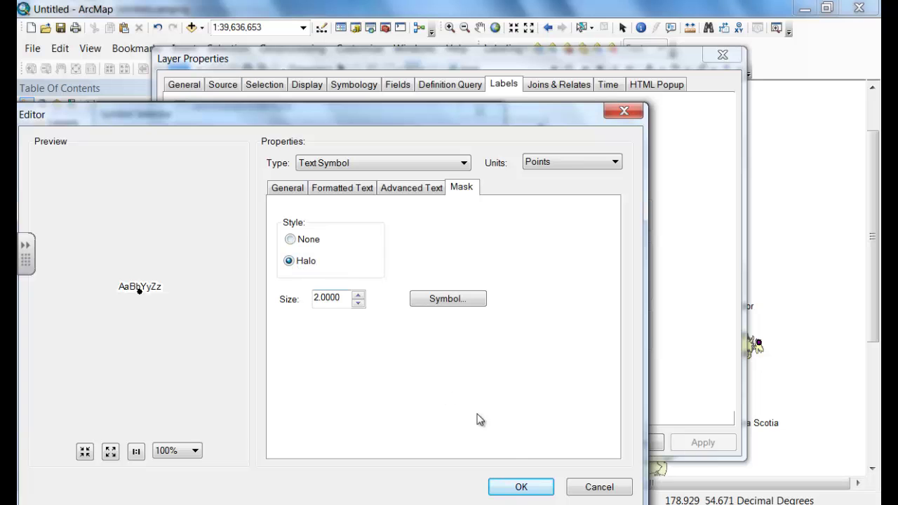
{"action": "left_click", "coordinate": [520, 489]}
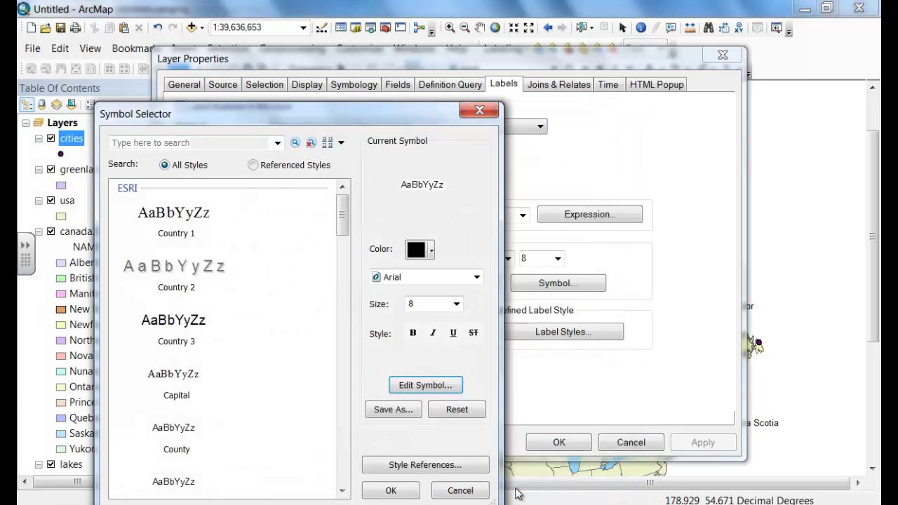
{"action": "left_click", "coordinate": [393, 488]}
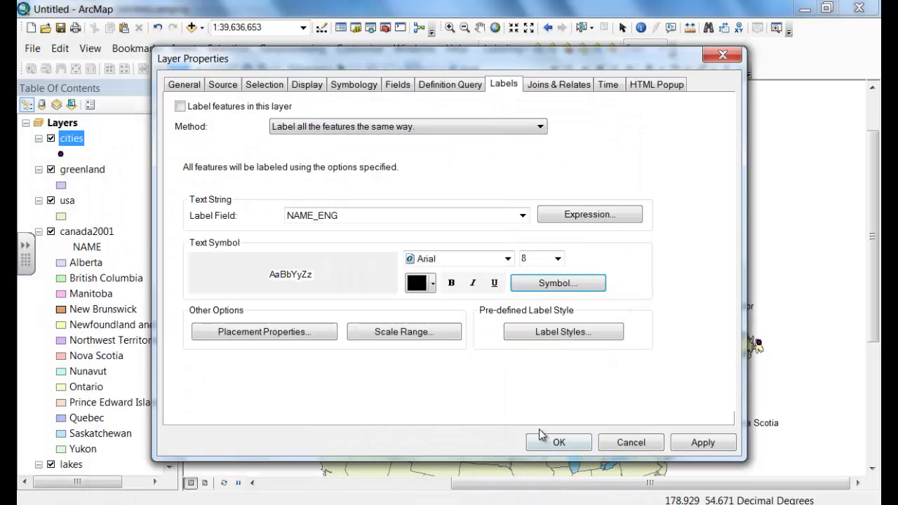
{"action": "left_click", "coordinate": [544, 441]}
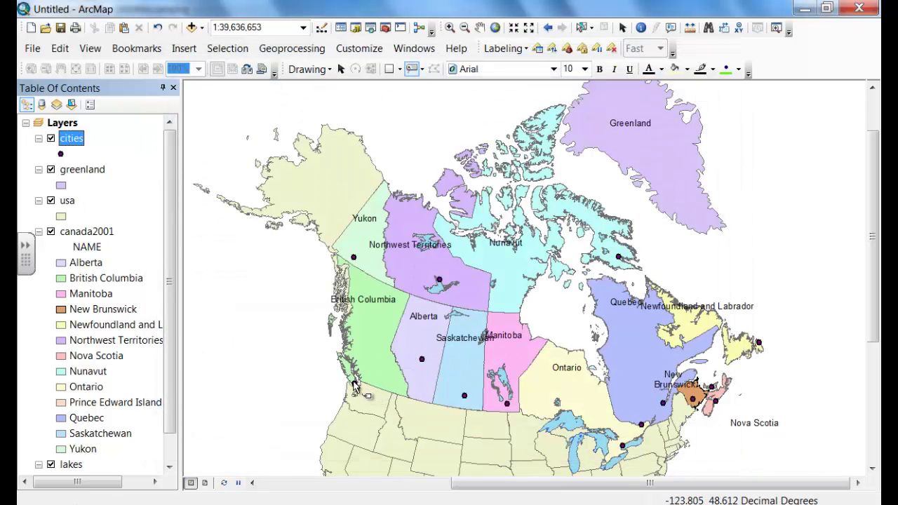
- Label the Victoria, Edmonton, Regina, Yellowknife and Whitehorse points, deleting the two mistaken province labels
{"action": "left_click", "coordinate": [354, 386]}
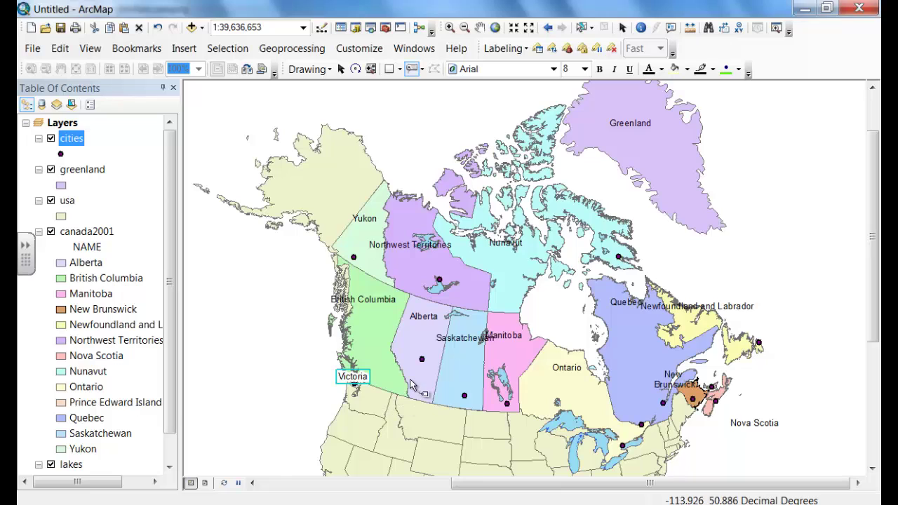
{"action": "left_click", "coordinate": [426, 364]}
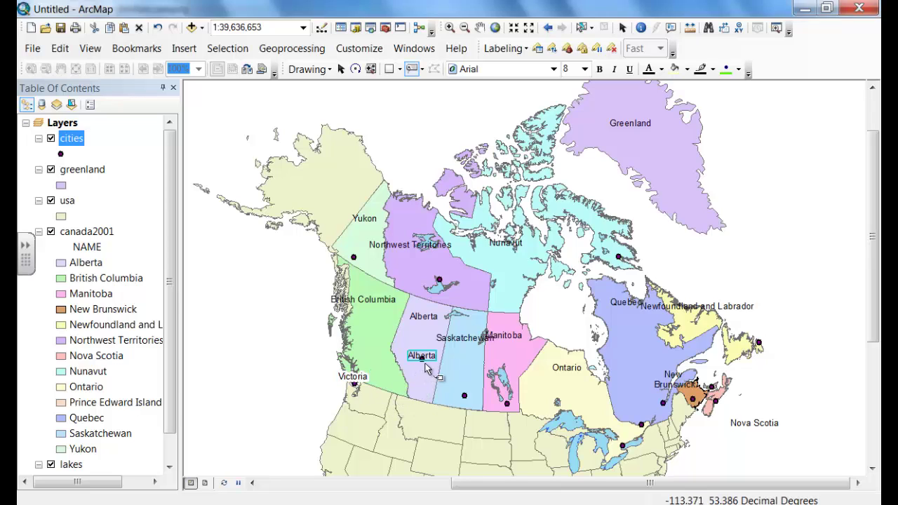
{"action": "key", "text": "Delete"}
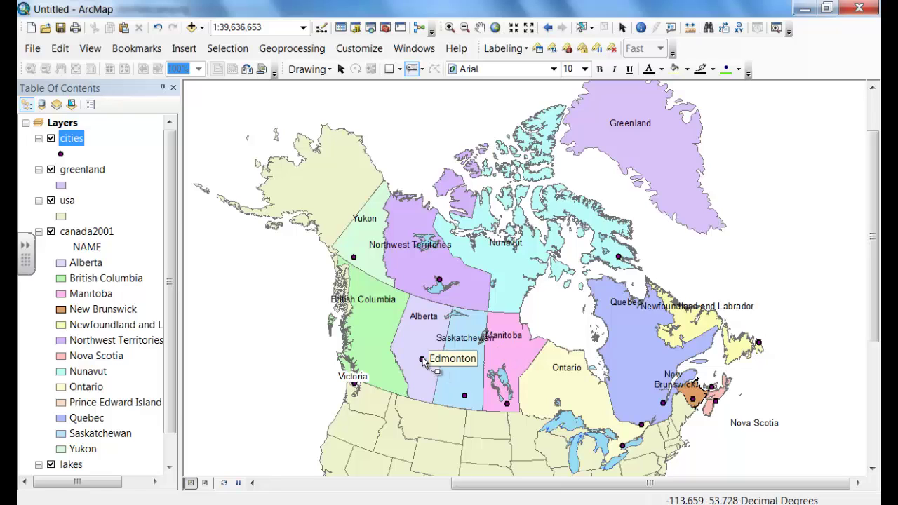
{"action": "left_click", "coordinate": [423, 361]}
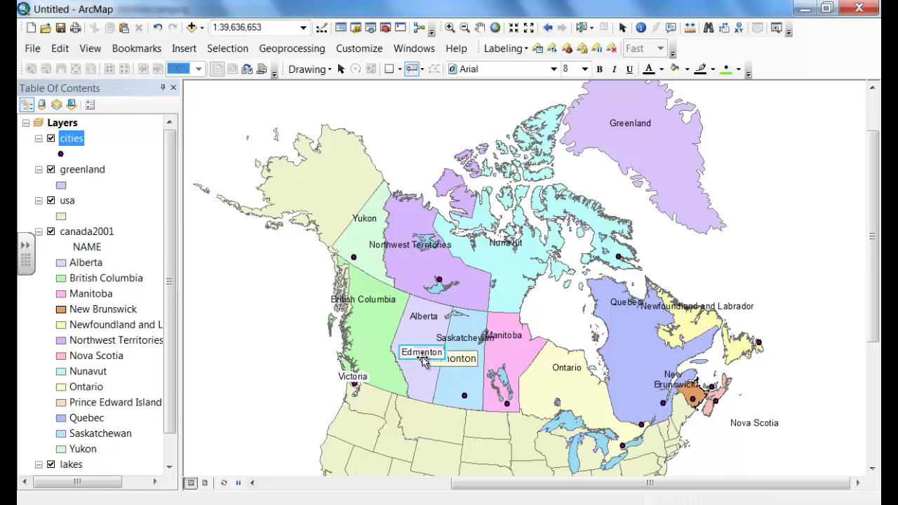
{"action": "left_click", "coordinate": [467, 401]}
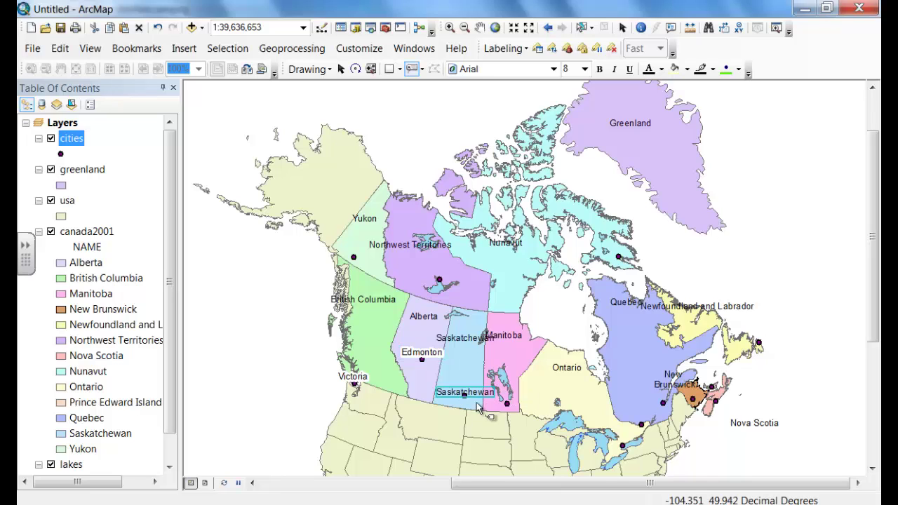
{"action": "key", "text": "Delete"}
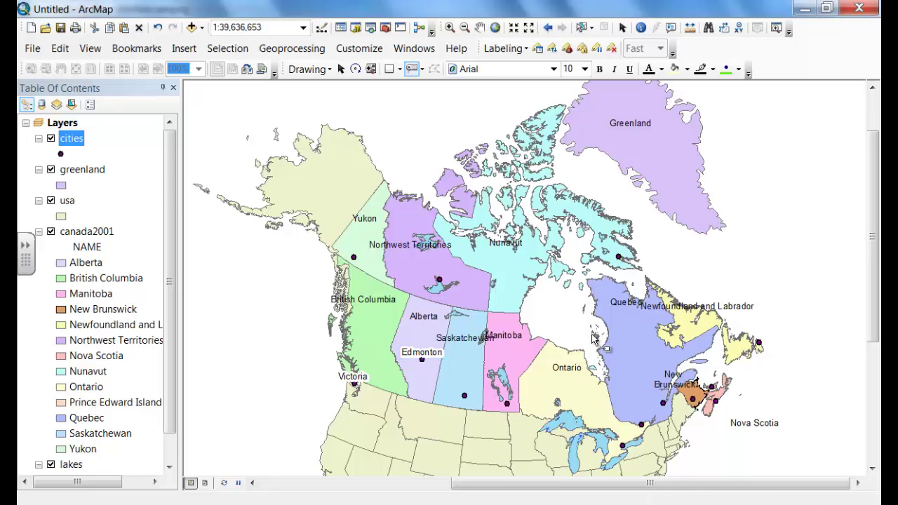
{"action": "left_click", "coordinate": [464, 397]}
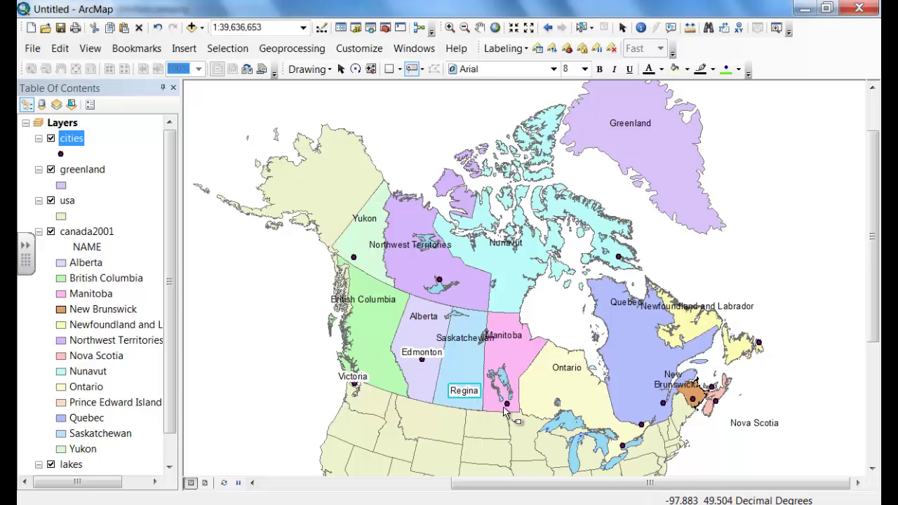
{"action": "left_click", "coordinate": [449, 278]}
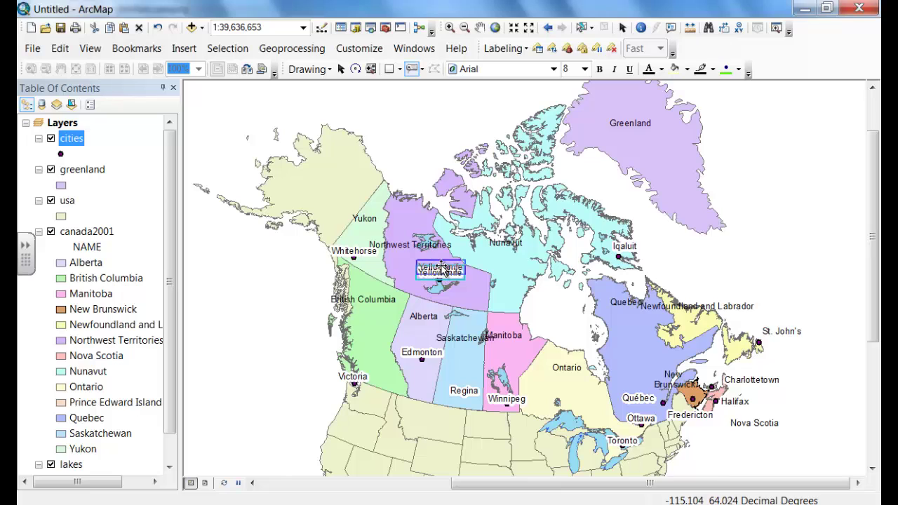
{"action": "left_click", "coordinate": [343, 257]}
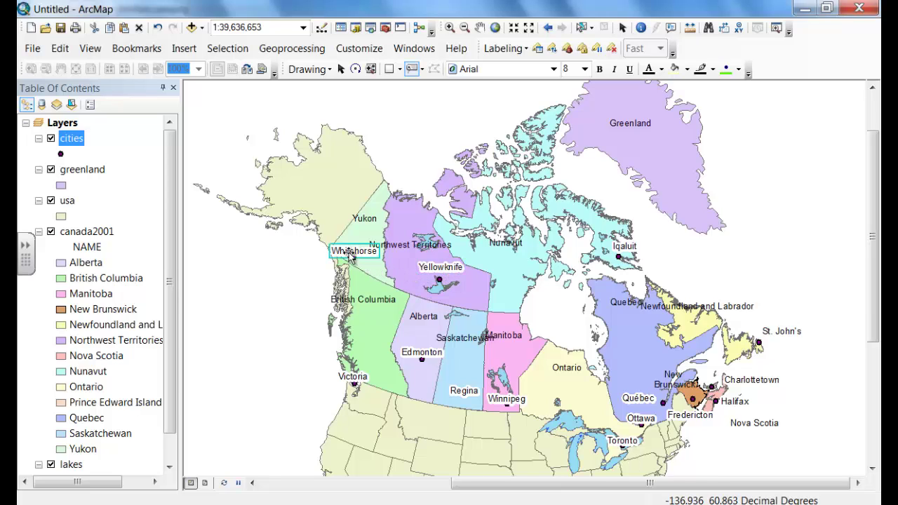
{"action": "left_click", "coordinate": [353, 267]}
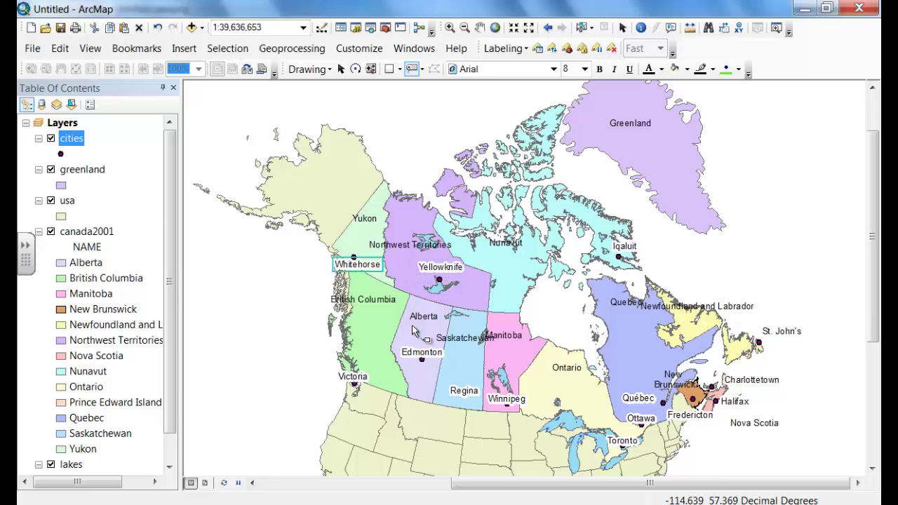
- Place Victoria and Regina labels above their points and Winnipeg's label below its point
{"action": "left_click", "coordinate": [354, 370]}
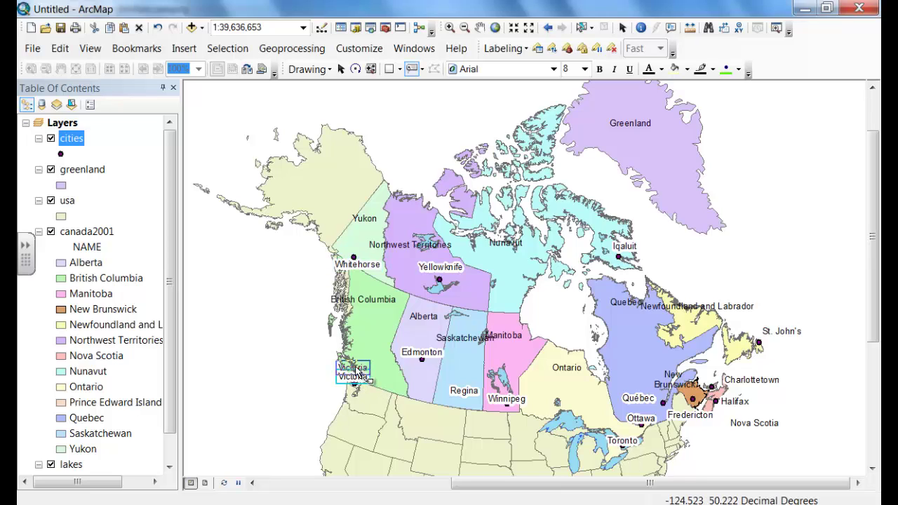
{"action": "left_click", "coordinate": [467, 393]}
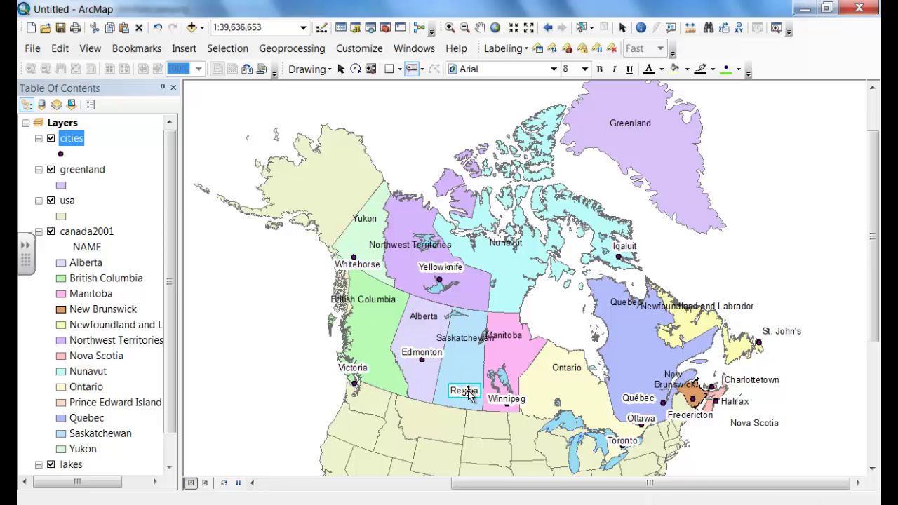
{"action": "mouse_move", "coordinate": [469, 395]}
{"action": "left_mouse_down"}
{"action": "mouse_move", "coordinate": [461, 409]}
{"action": "mouse_move", "coordinate": [466, 384]}
{"action": "left_mouse_up"}
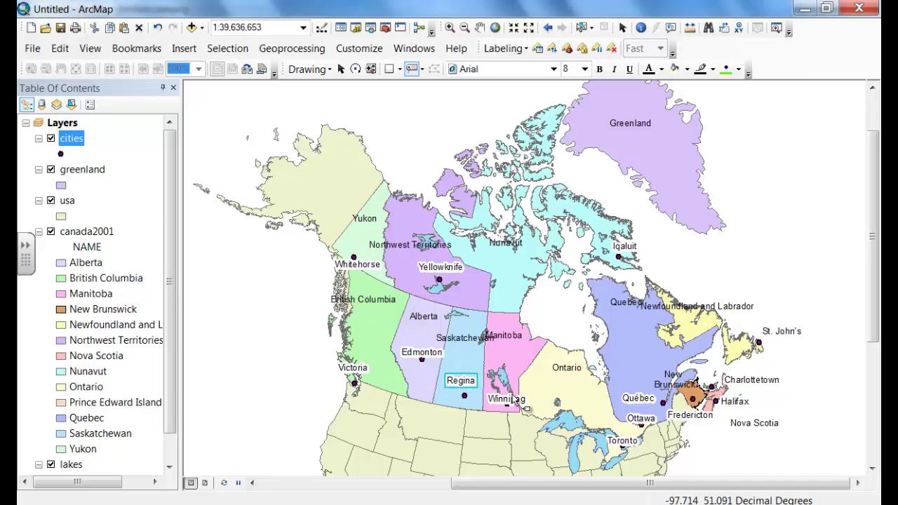
{"action": "left_click_drag", "start_coordinate": [515, 401], "coordinate": [507, 413]}
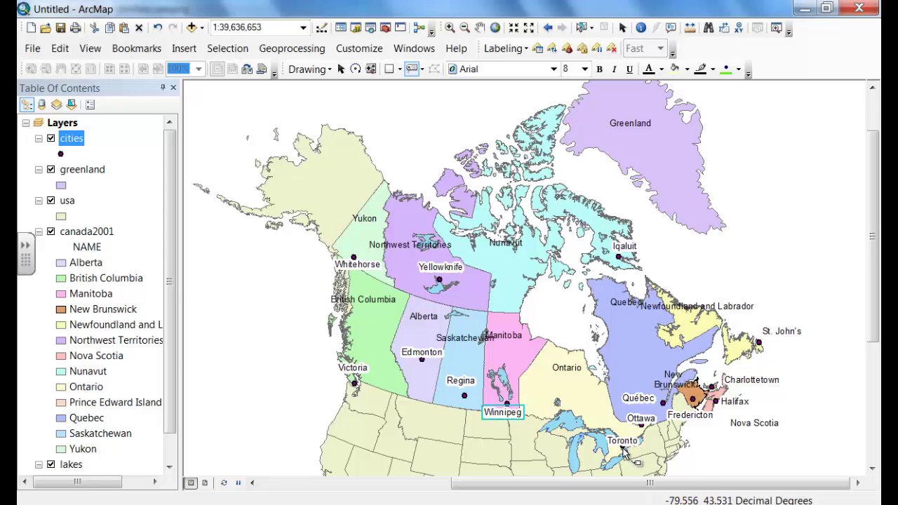
- Split the British Columbia label onto two lines in its Properties
{"action": "right_click", "coordinate": [377, 300]}
{"action": "left_click", "coordinate": [407, 292]}
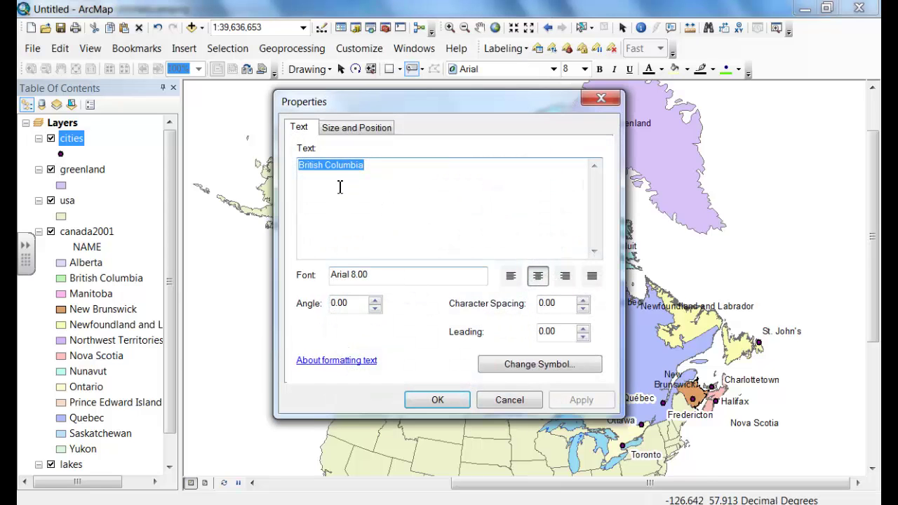
{"action": "left_click", "coordinate": [324, 167]}
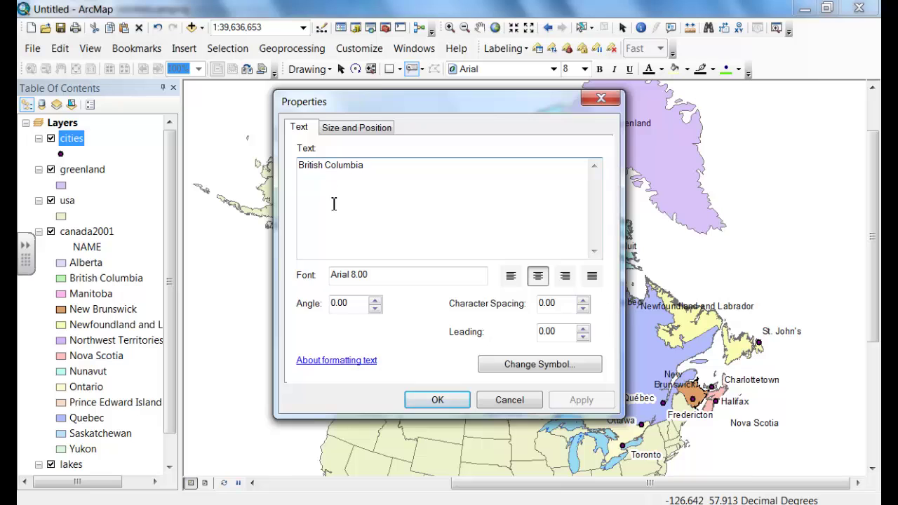
{"action": "key", "text": "Return"}
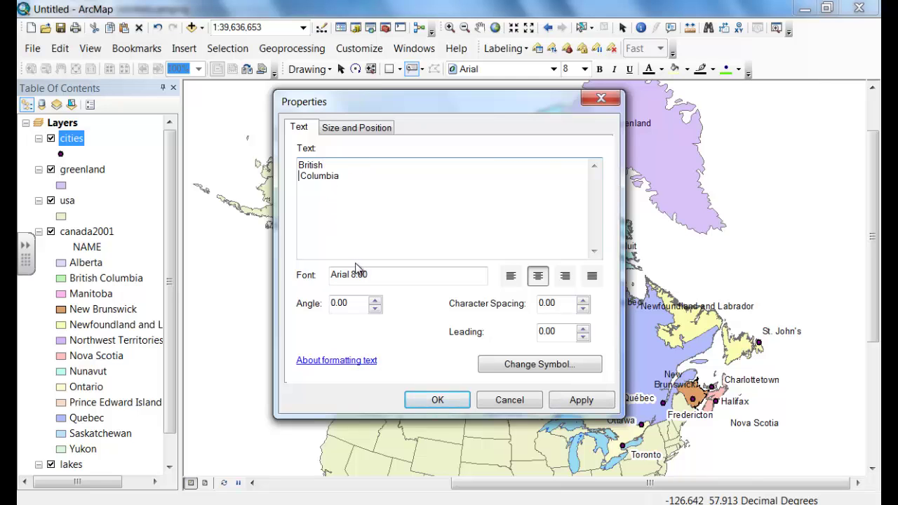
{"action": "left_click", "coordinate": [429, 401]}
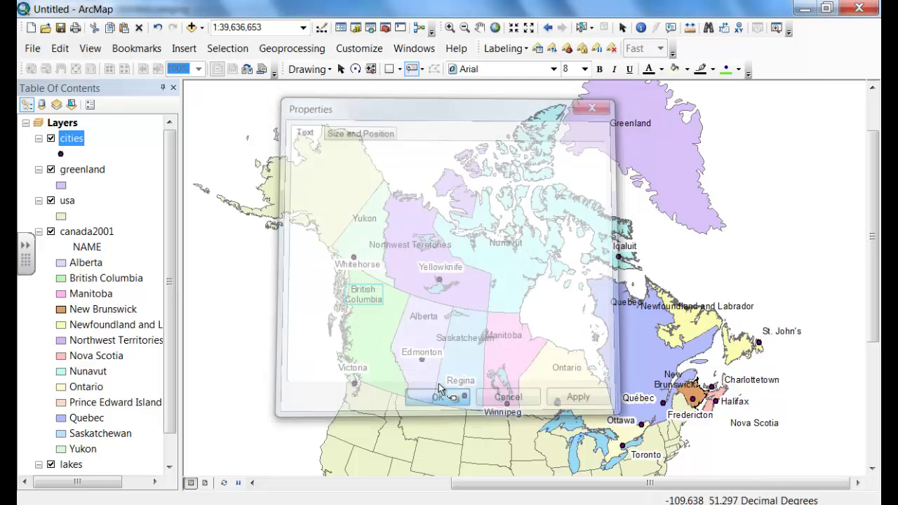
- Move the Saskatchewan and Newfoundland and Labrador labels upward
{"action": "left_click", "coordinate": [467, 338]}
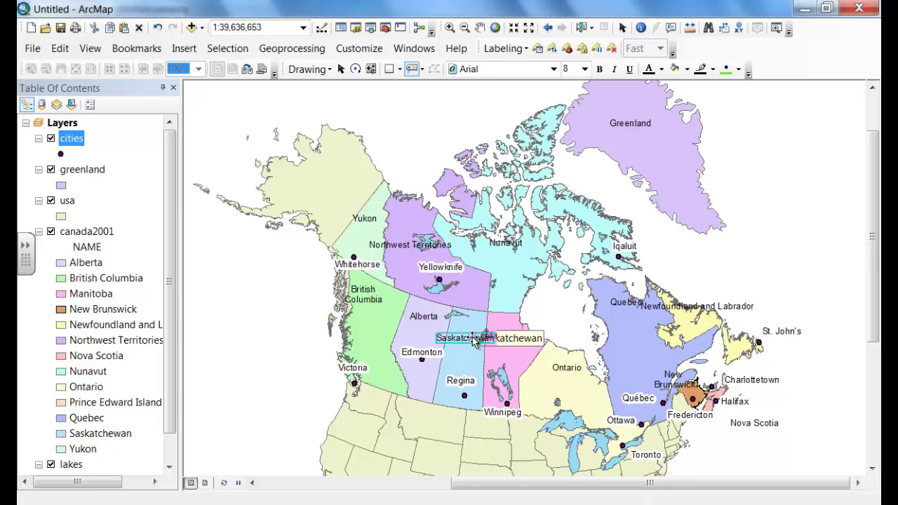
{"action": "left_click_drag", "start_coordinate": [467, 338], "coordinate": [471, 321]}
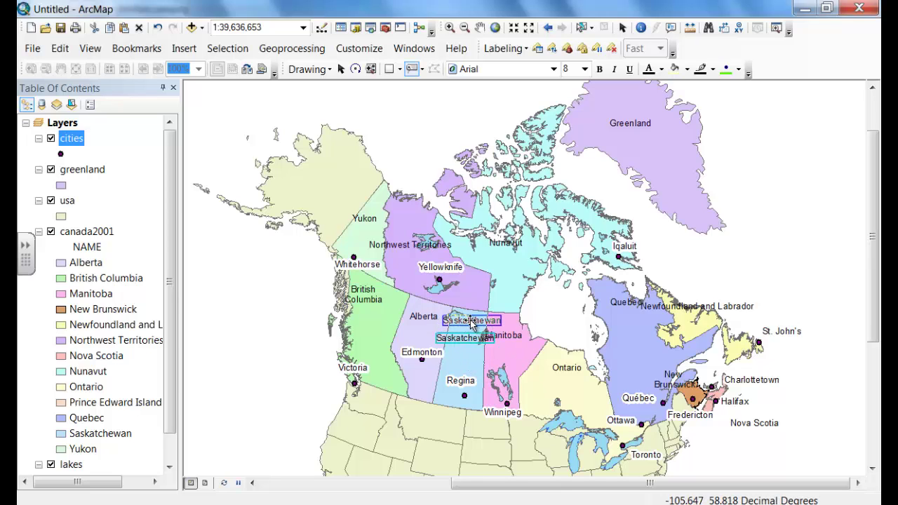
{"action": "left_click_drag", "start_coordinate": [702, 309], "coordinate": [721, 281]}
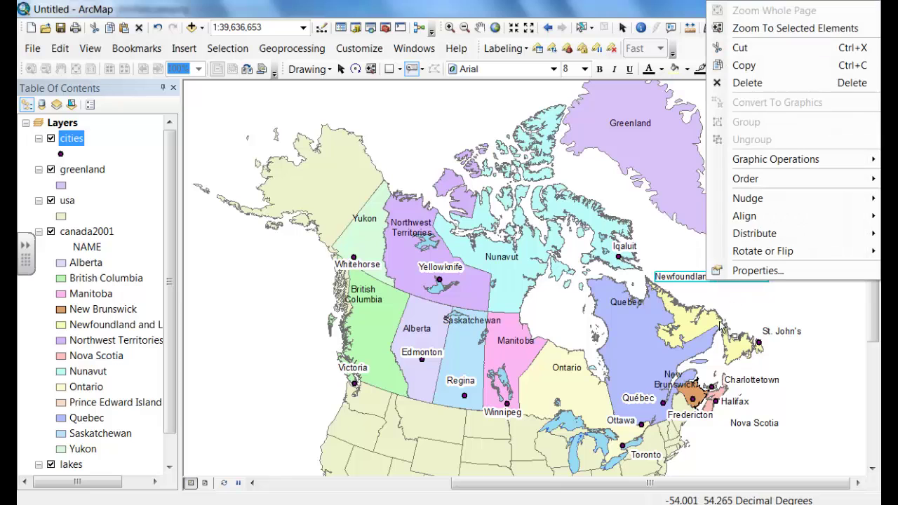
- Break Newfoundland and Labrador onto two lines and move it into its province
{"action": "right_click", "coordinate": [720, 281]}
{"action": "left_click", "coordinate": [741, 272]}
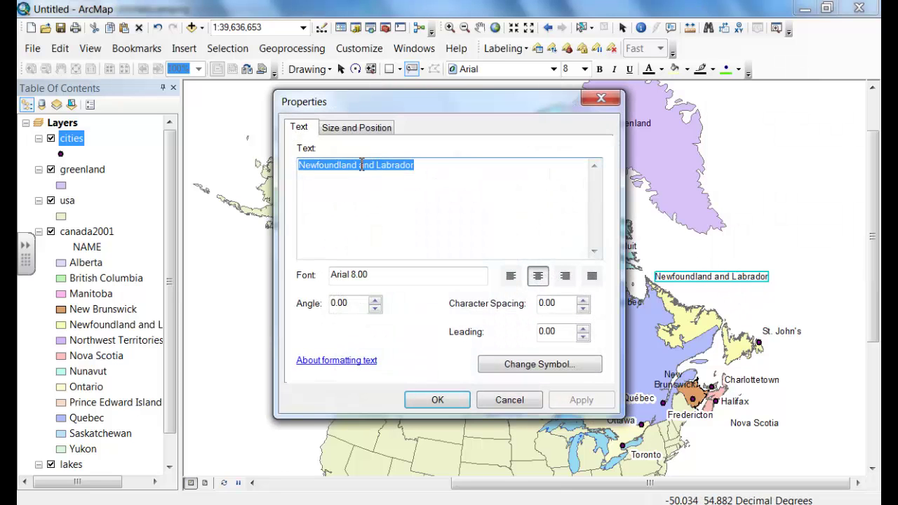
{"action": "left_click", "coordinate": [359, 165]}
{"action": "key", "text": "Return"}
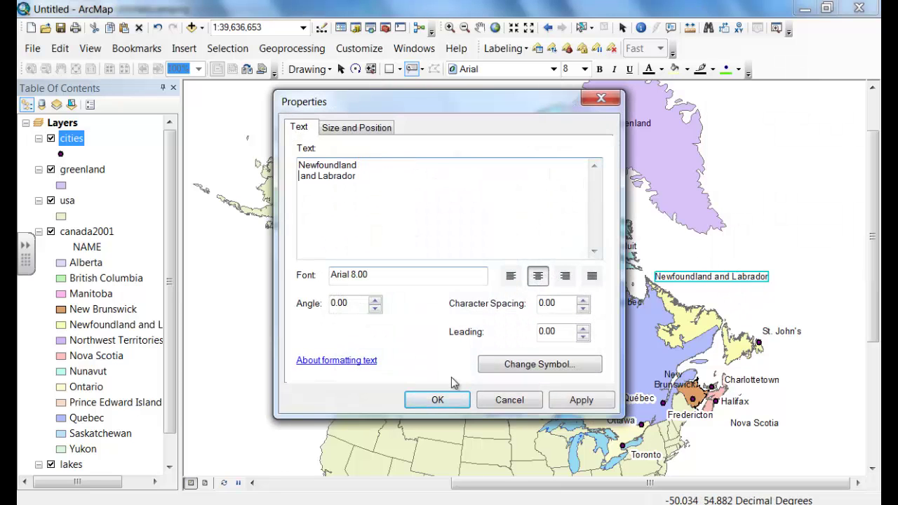
{"action": "left_click", "coordinate": [453, 401]}
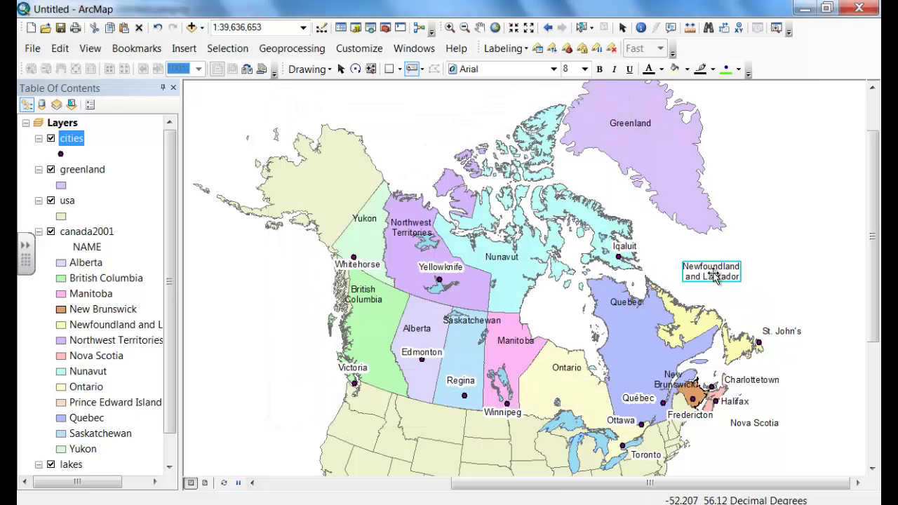
{"action": "left_click_drag", "start_coordinate": [714, 275], "coordinate": [720, 296]}
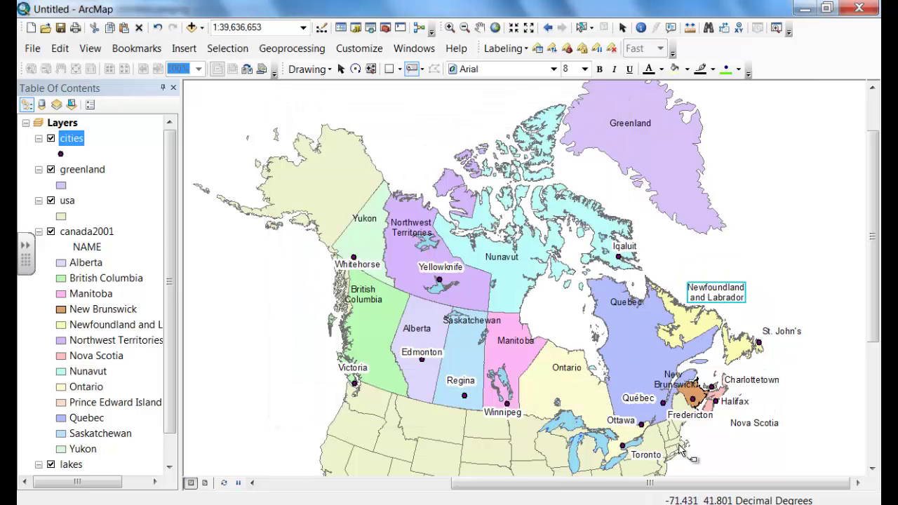
- Nudge the New Brunswick label up and the Charlottetown label up and left
{"action": "left_click", "coordinate": [670, 376]}
{"action": "left_click_drag", "start_coordinate": [670, 376], "coordinate": [672, 370]}
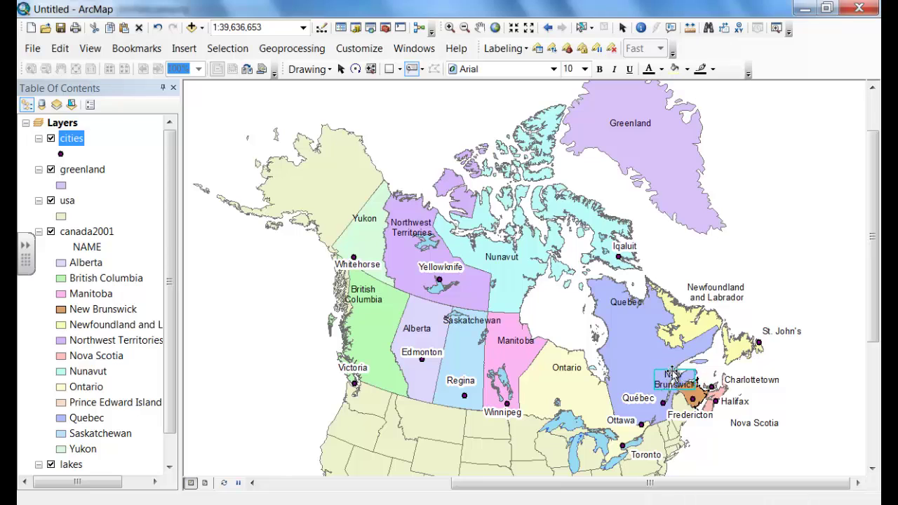
{"action": "left_click", "coordinate": [742, 380]}
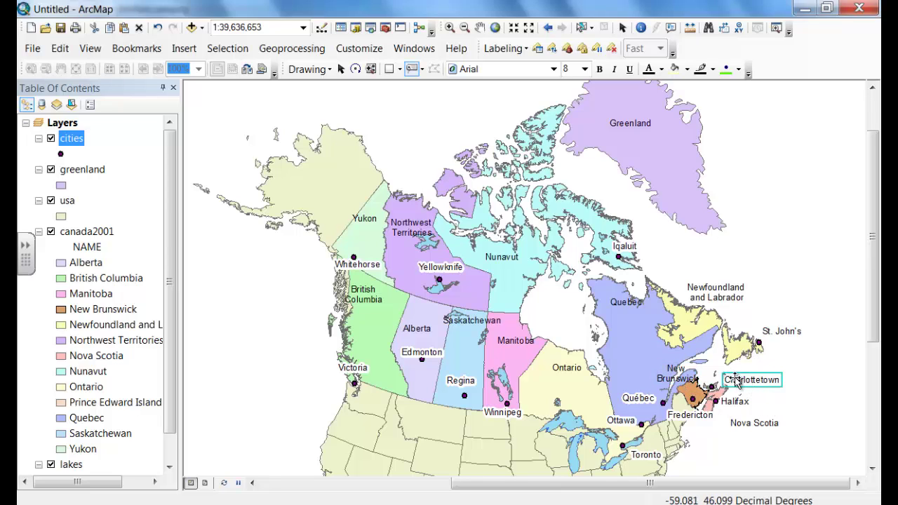
{"action": "left_click_drag", "start_coordinate": [735, 377], "coordinate": [729, 373]}
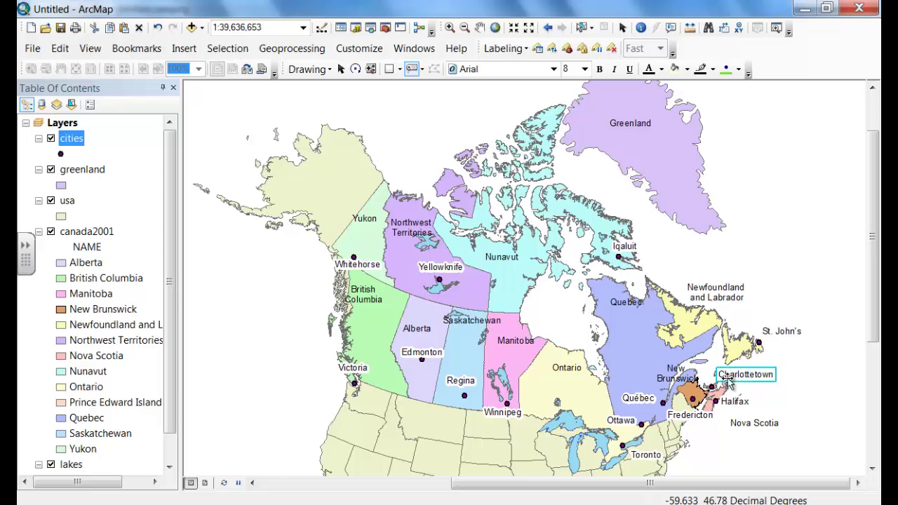
- Change the Charlottetown label text to 'Charlottetown, P.E.I.' and shift it slightly right
{"action": "right_click", "coordinate": [759, 379]}
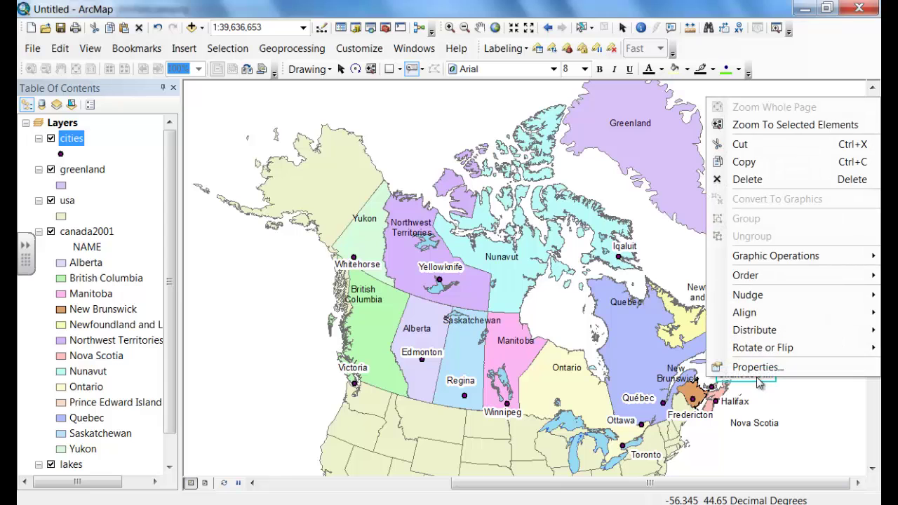
{"action": "left_click", "coordinate": [734, 367]}
{"action": "left_click", "coordinate": [374, 178]}
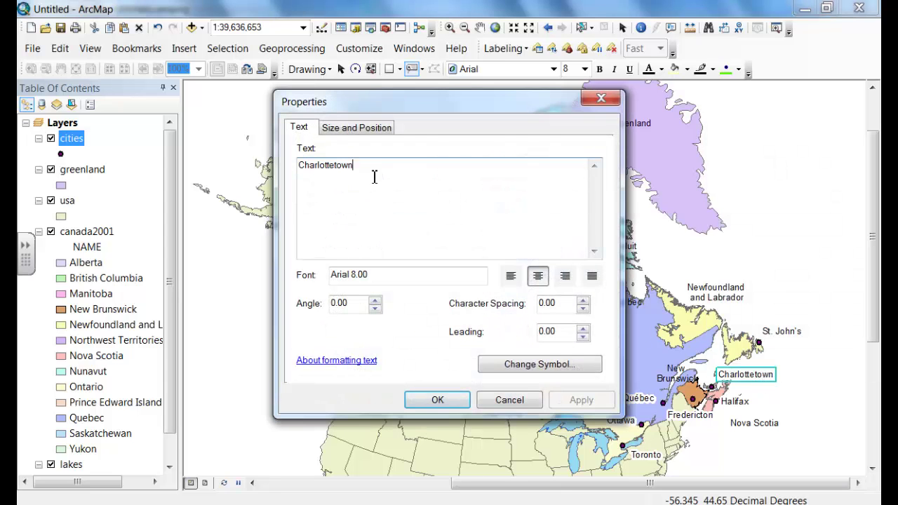
{"action": "type", "text": ", P.E.I."}
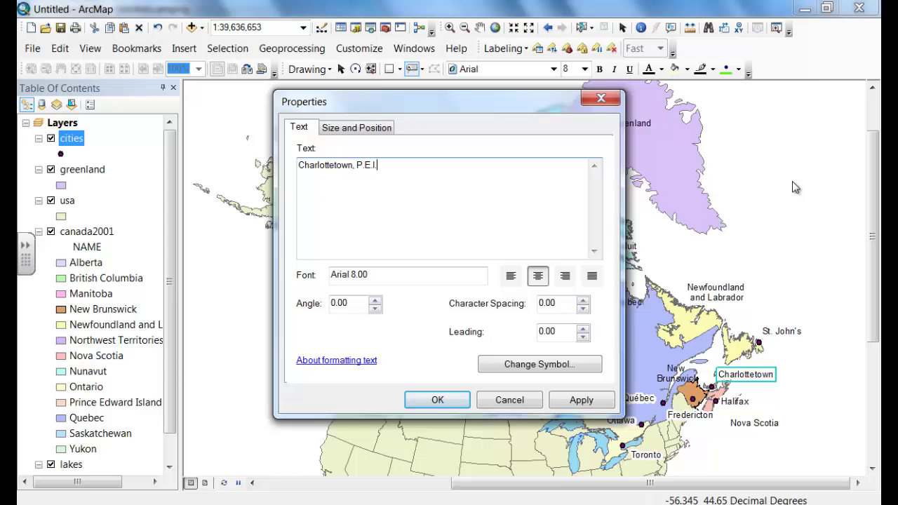
{"action": "left_click", "coordinate": [431, 399]}
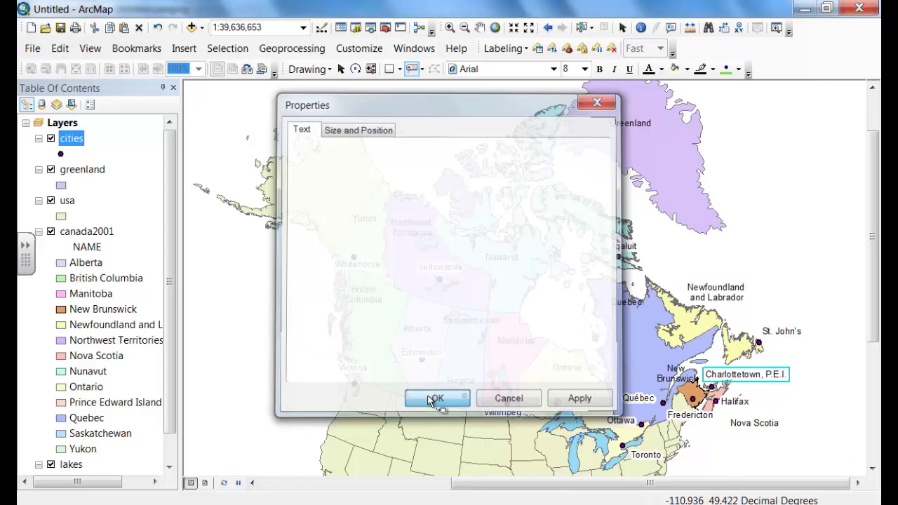
{"action": "left_click_drag", "start_coordinate": [739, 375], "coordinate": [755, 378]}
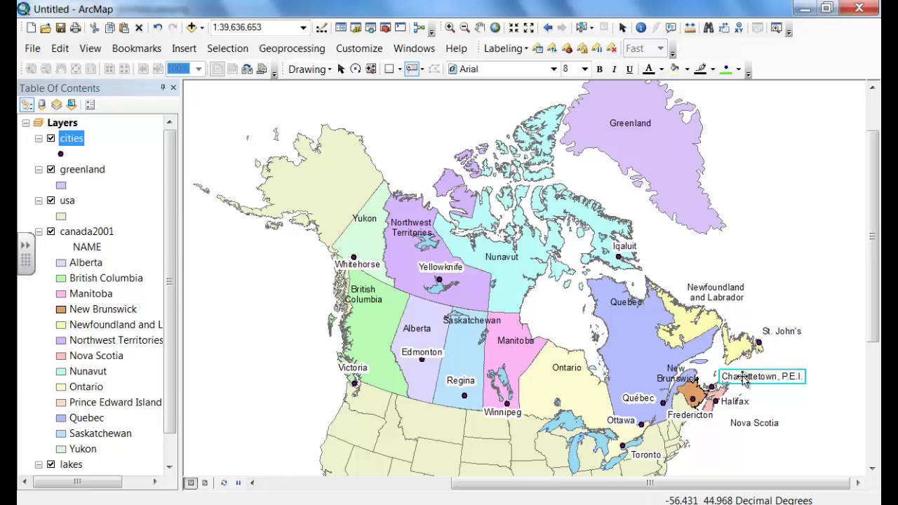
{"action": "left_click", "coordinate": [676, 376]}
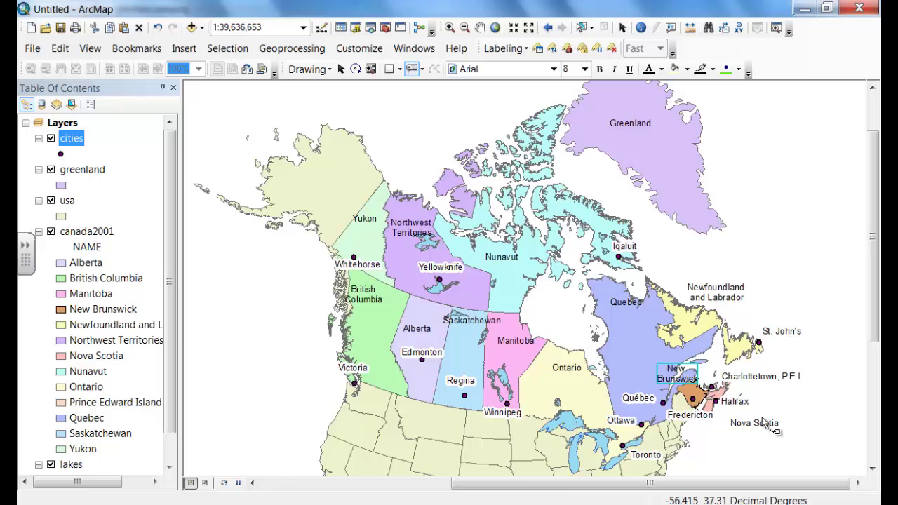
- Switch to Layout View and set the page to landscape orientation in Page and Print Setup
{"action": "left_click", "coordinate": [100, 53]}
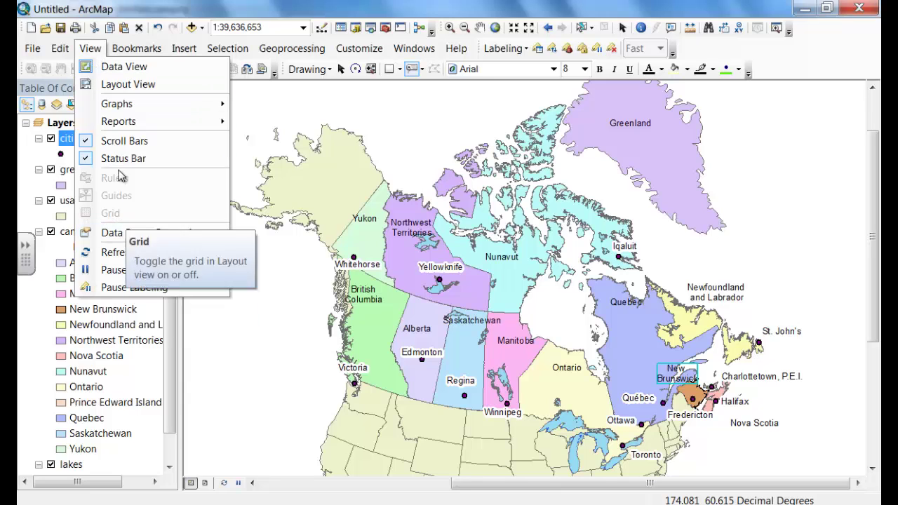
{"action": "left_click", "coordinate": [108, 84]}
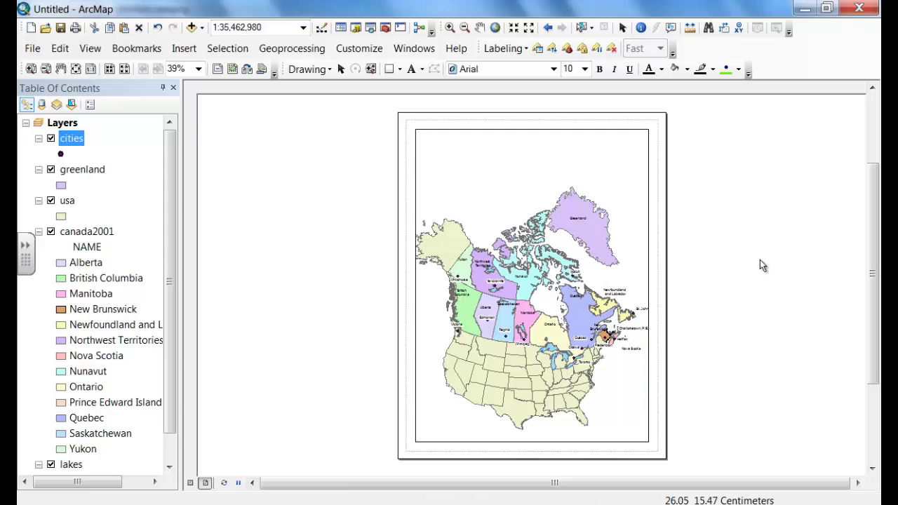
{"action": "right_click", "coordinate": [741, 252]}
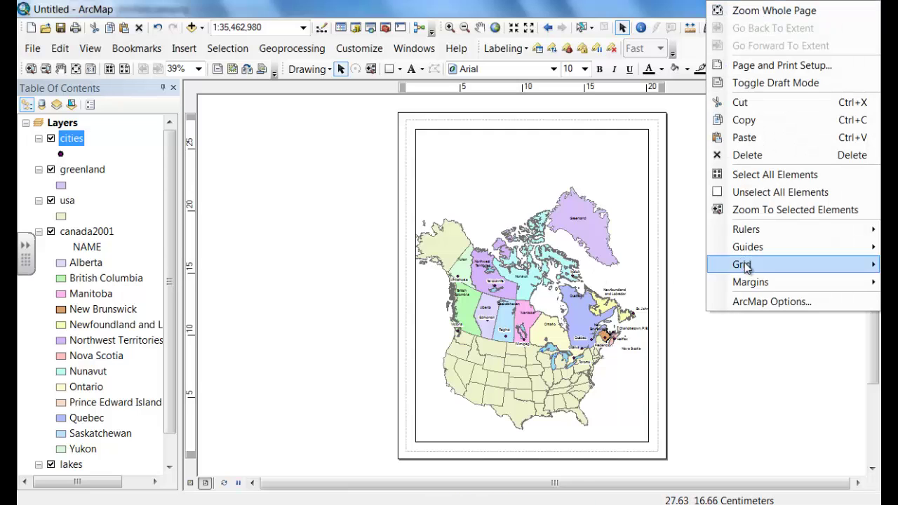
{"action": "left_click", "coordinate": [772, 65]}
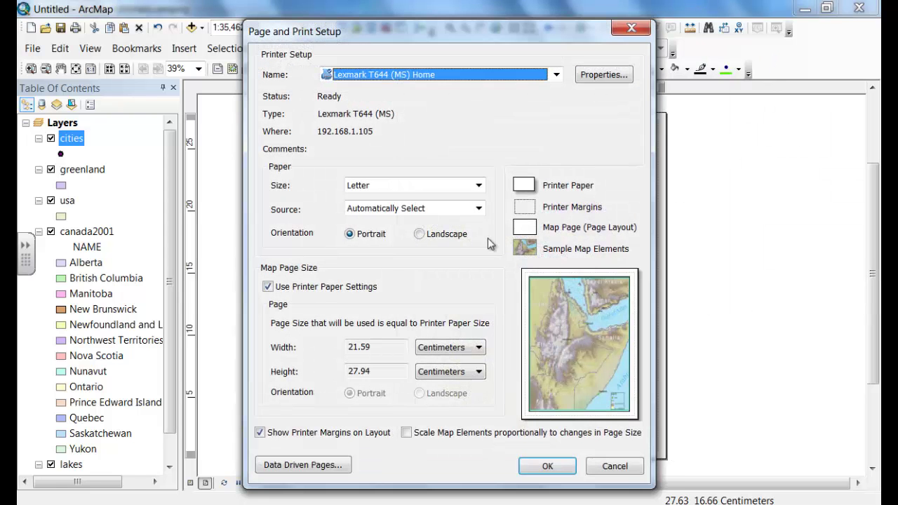
{"action": "left_click", "coordinate": [419, 234]}
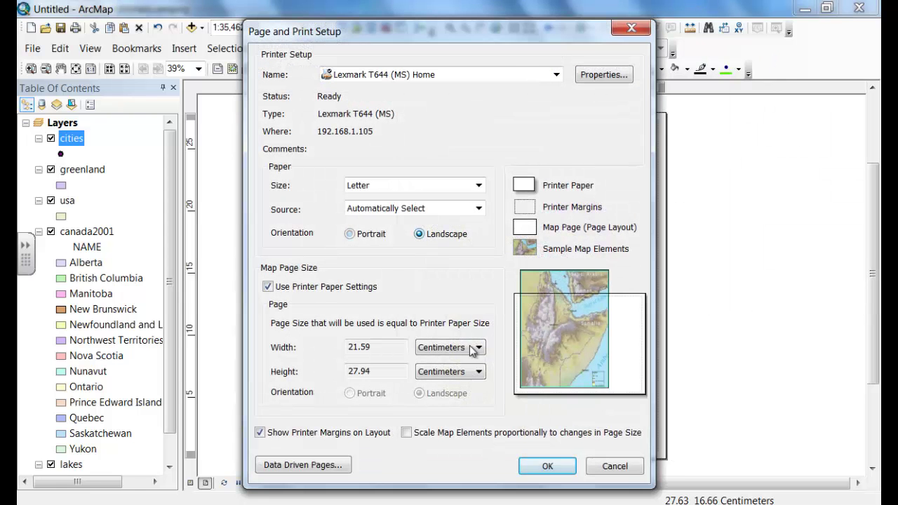
{"action": "left_click", "coordinate": [547, 468]}
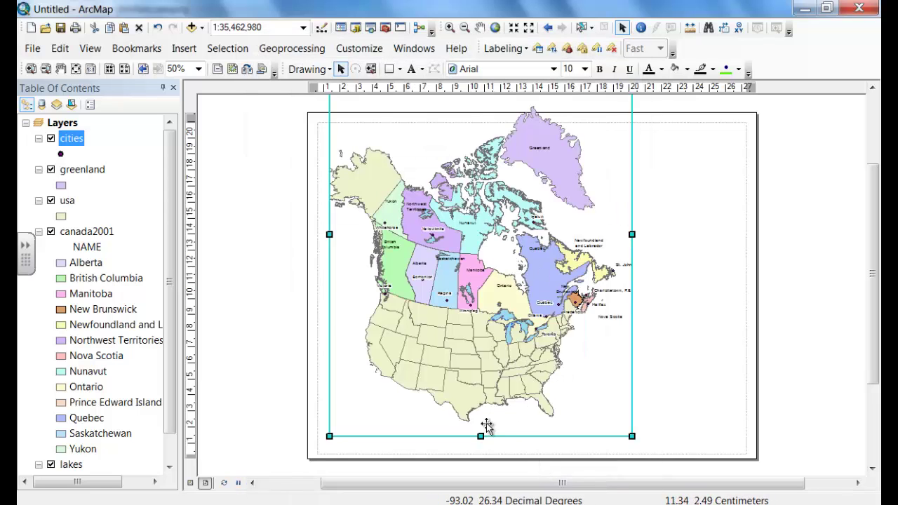
- Resize the data frame inside the landscape page margins and zoom the map in on Canada
{"action": "left_click_drag", "start_coordinate": [481, 437], "coordinate": [494, 326]}
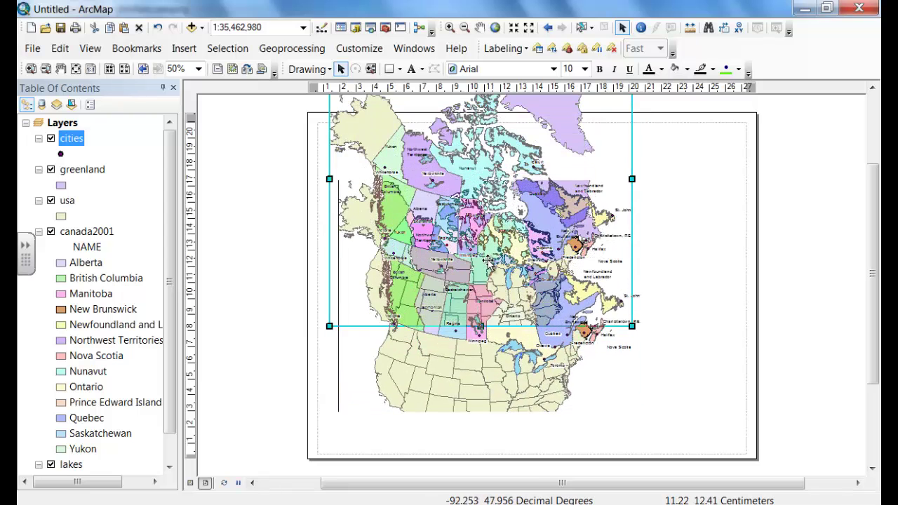
{"action": "left_click_drag", "start_coordinate": [479, 176], "coordinate": [488, 262]}
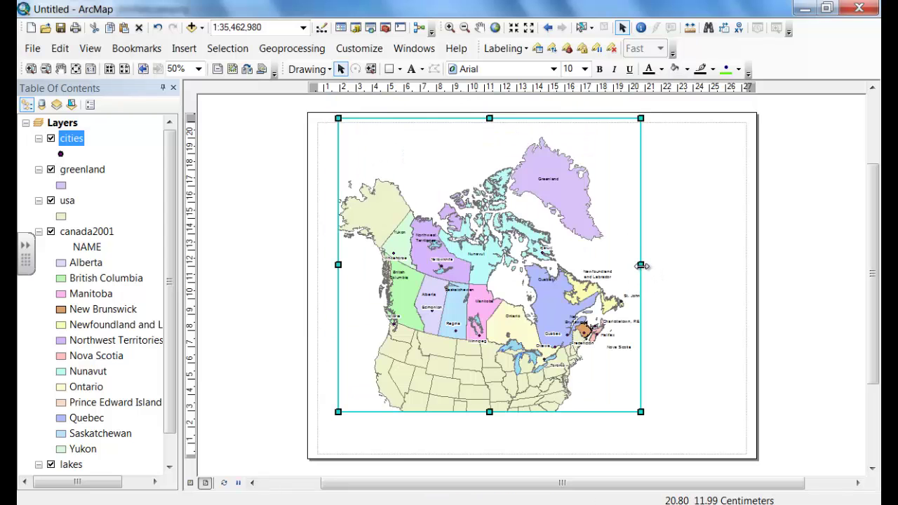
{"action": "left_click_drag", "start_coordinate": [642, 265], "coordinate": [721, 272]}
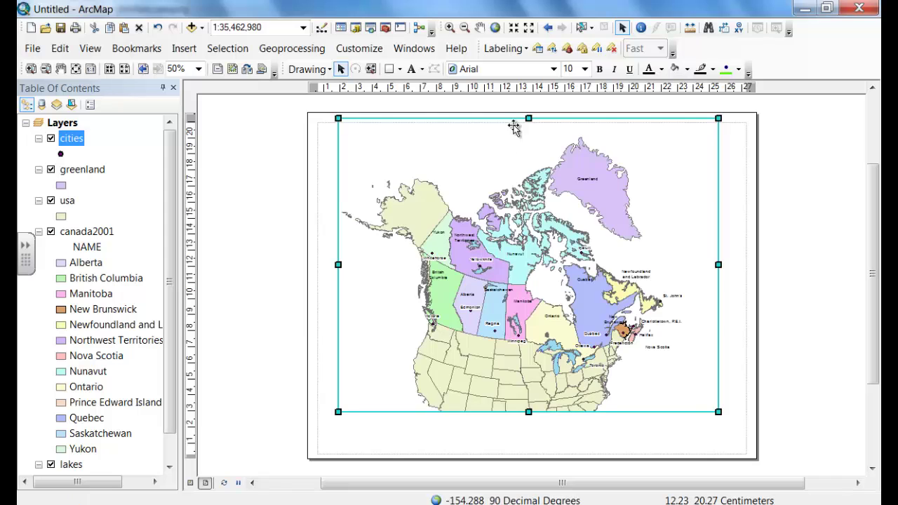
{"action": "left_click_drag", "start_coordinate": [528, 118], "coordinate": [530, 148]}
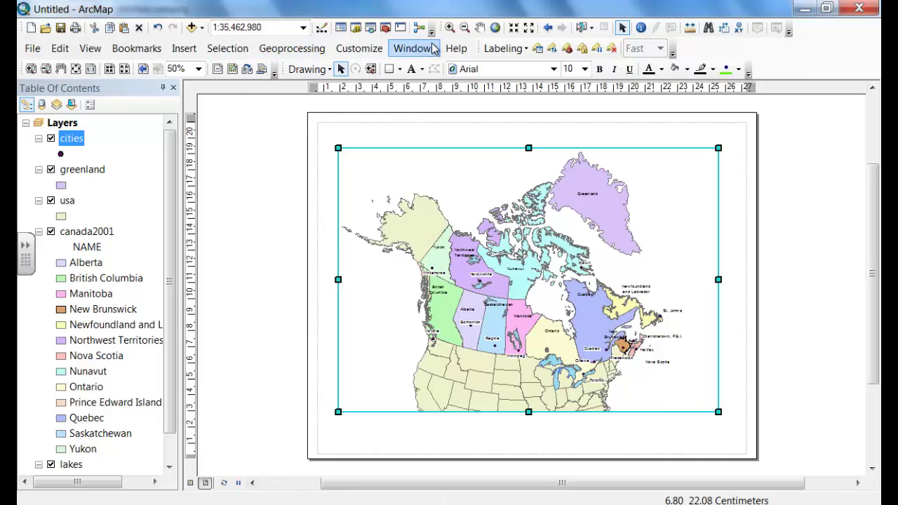
{"action": "left_click", "coordinate": [450, 27]}
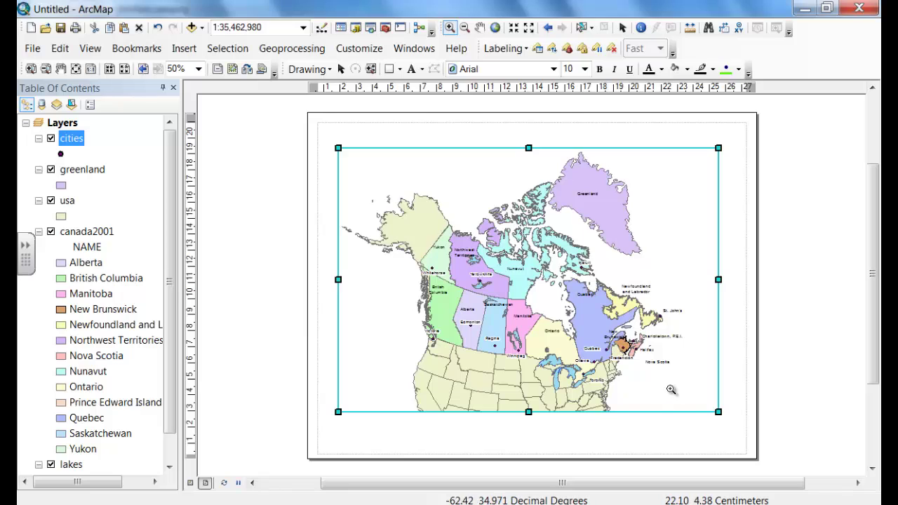
{"action": "left_click_drag", "start_coordinate": [392, 176], "coordinate": [692, 398]}
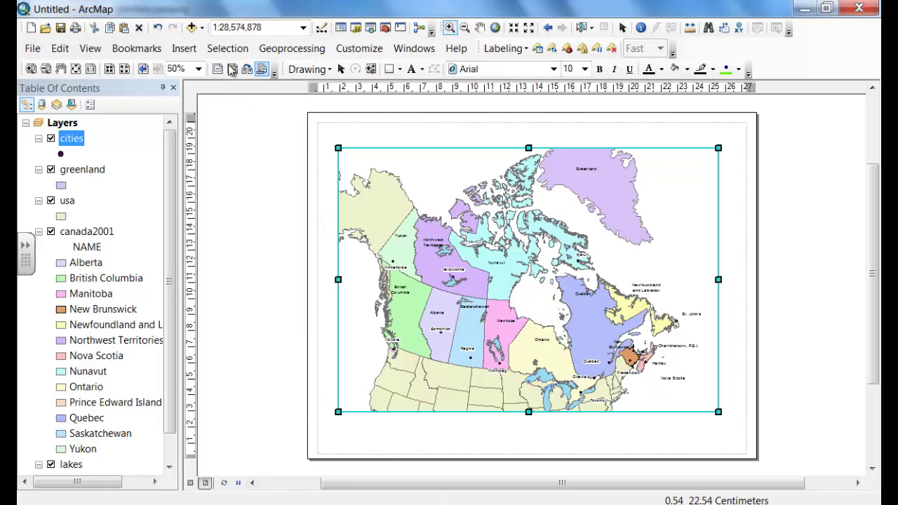
- Insert the title 'Political Map of Canada' and drag it to the map frame's top-left
{"action": "left_click", "coordinate": [185, 51]}
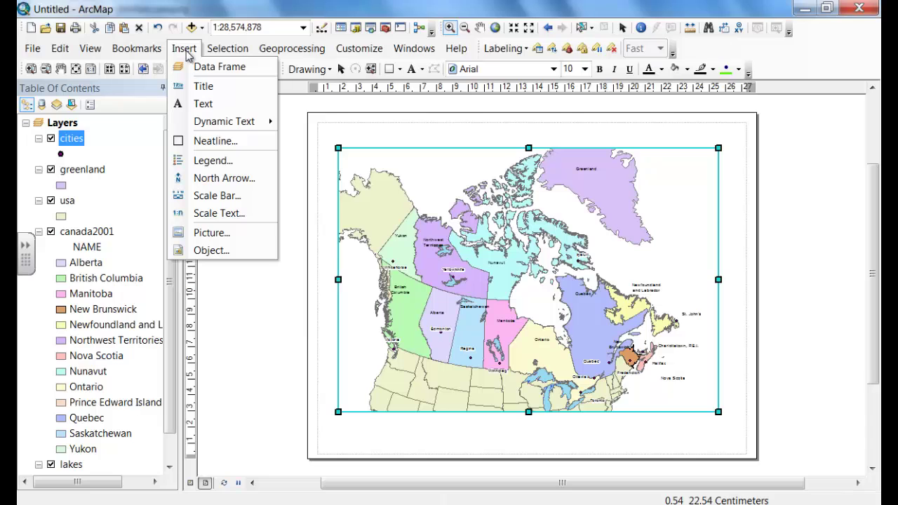
{"action": "left_click", "coordinate": [203, 86]}
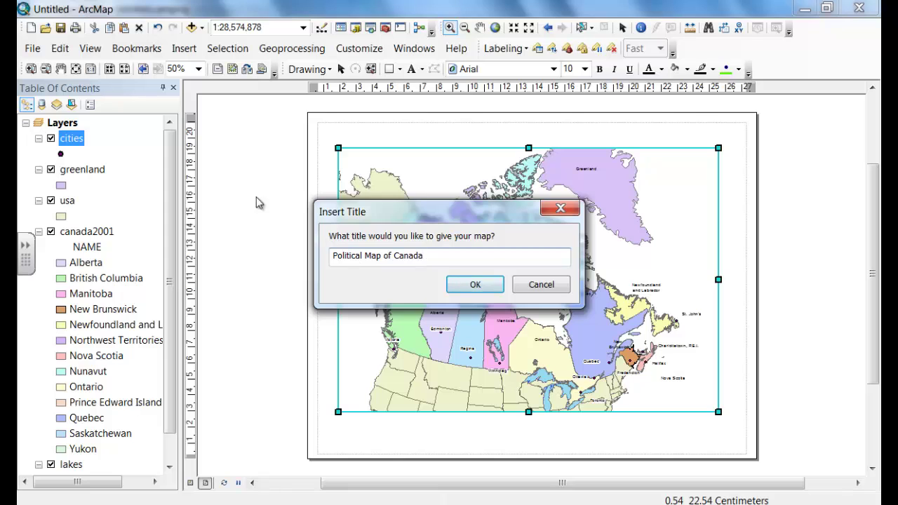
{"action": "left_click", "coordinate": [475, 284]}
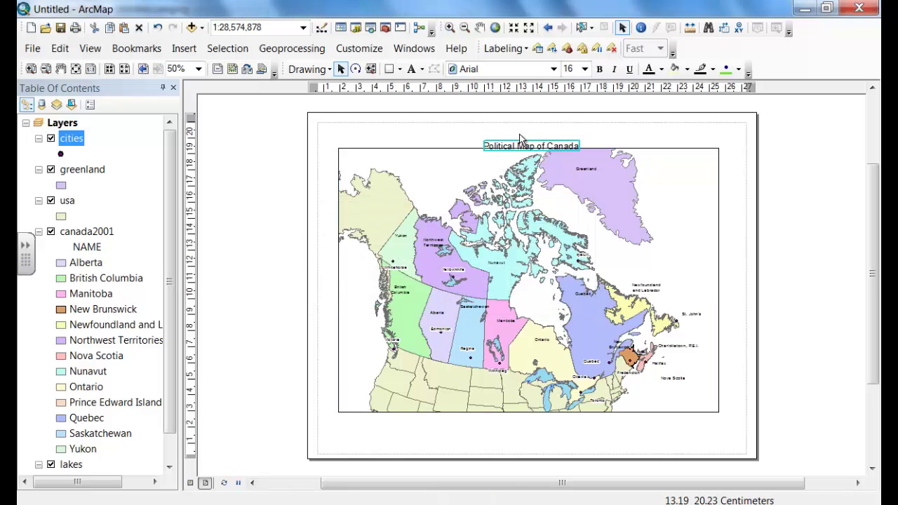
{"action": "left_click_drag", "start_coordinate": [520, 144], "coordinate": [439, 161]}
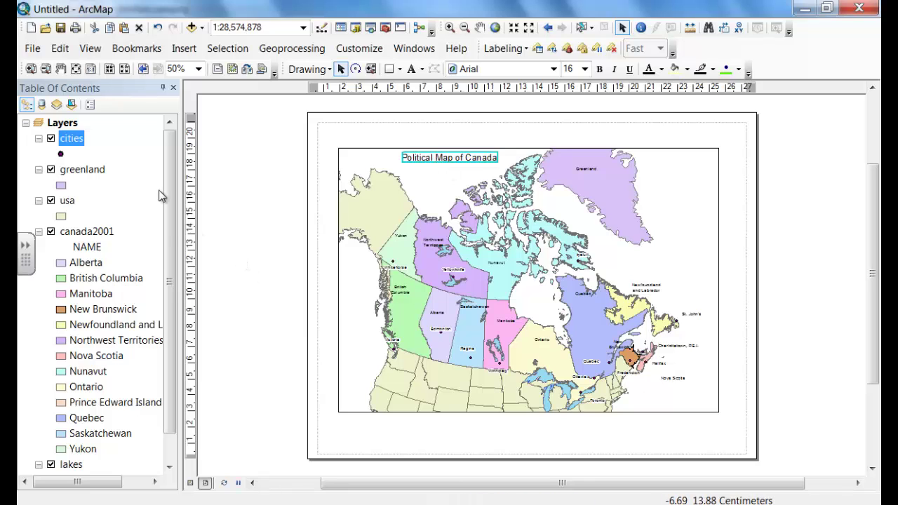
- Insert an ESRI North 7 north arrow and move it to the map frame's lower-right corner
{"action": "left_click", "coordinate": [185, 50]}
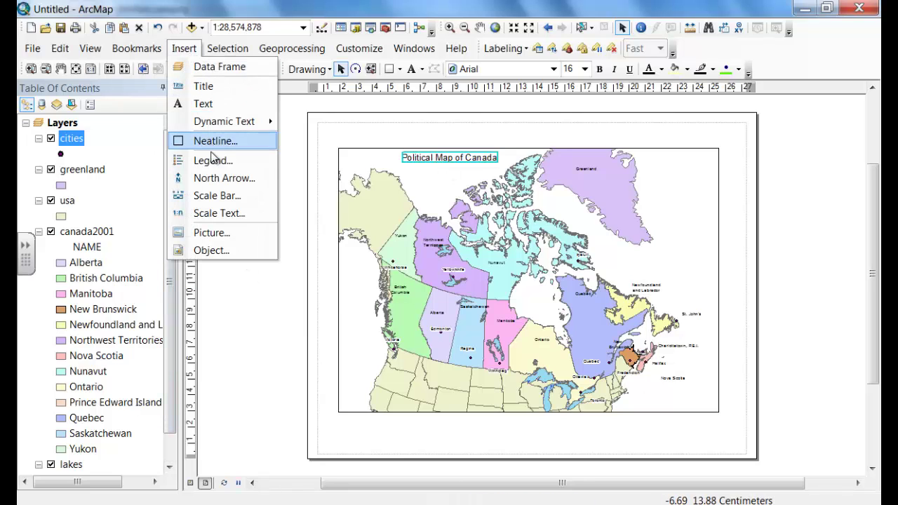
{"action": "left_click", "coordinate": [221, 181]}
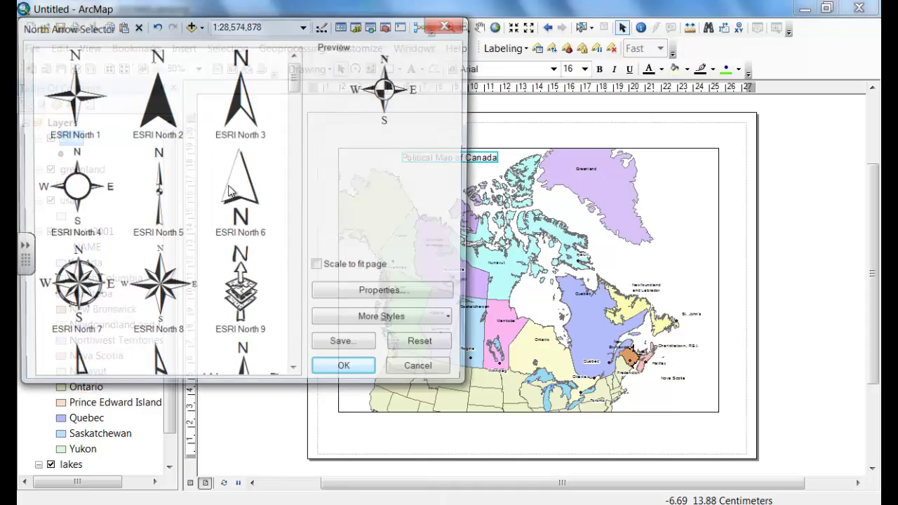
{"action": "left_click", "coordinate": [70, 284]}
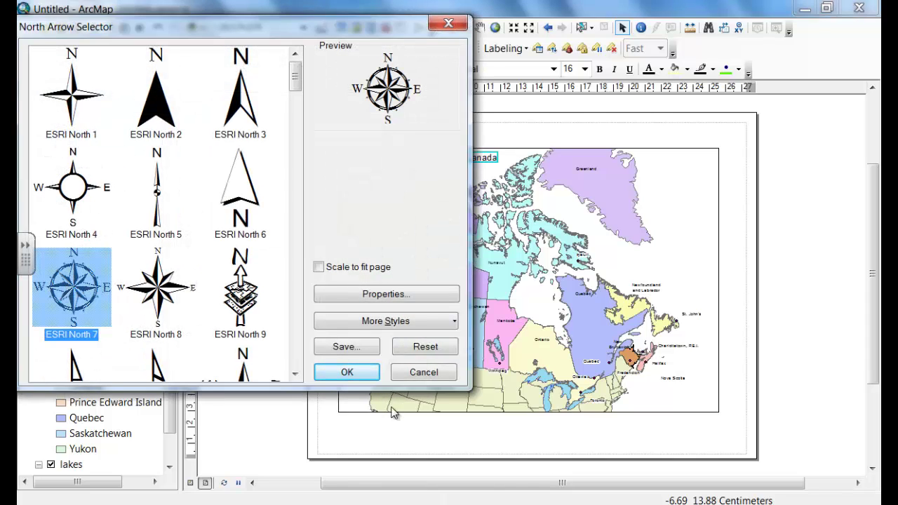
{"action": "left_click", "coordinate": [359, 379]}
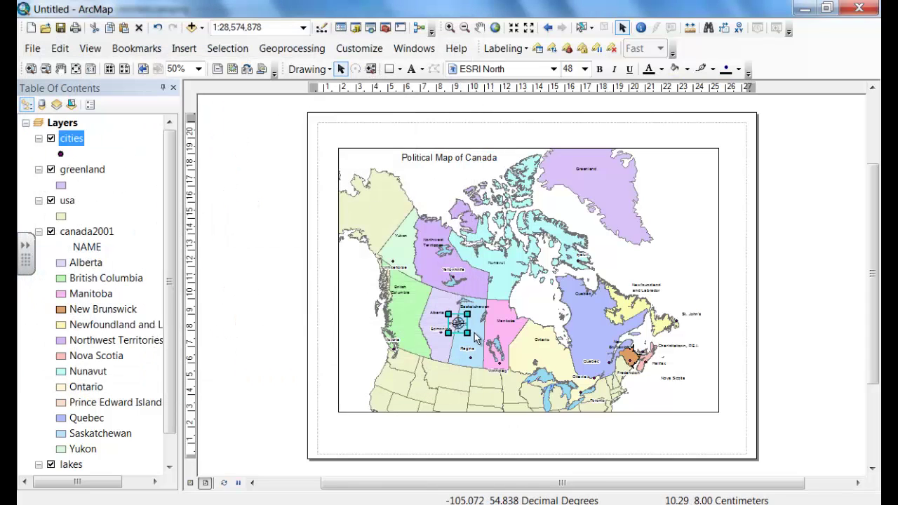
{"action": "left_click_drag", "start_coordinate": [458, 323], "coordinate": [700, 397]}
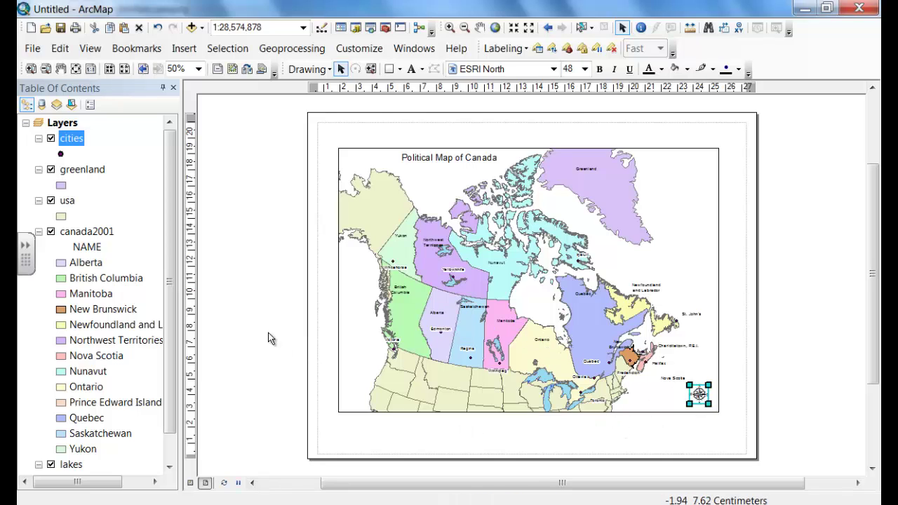
- Add a 'Cartography by' credit with the author's name and February 3, 2014 below the map's lower-left
{"action": "left_click", "coordinate": [184, 49]}
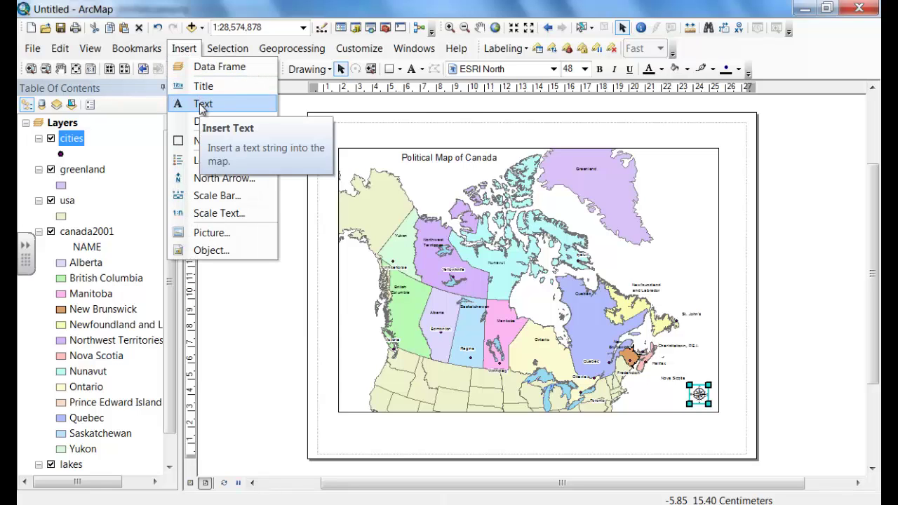
{"action": "key", "text": "Return"}
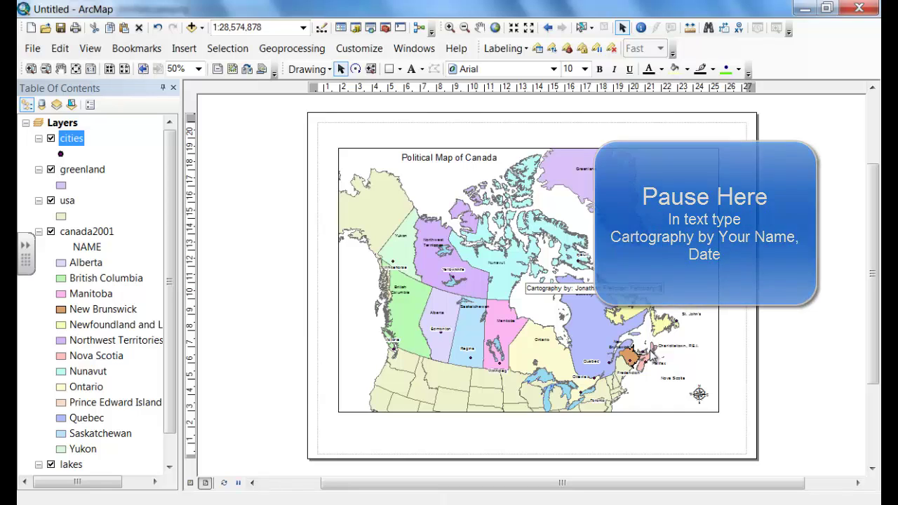
{"action": "type", "text": "2014"}
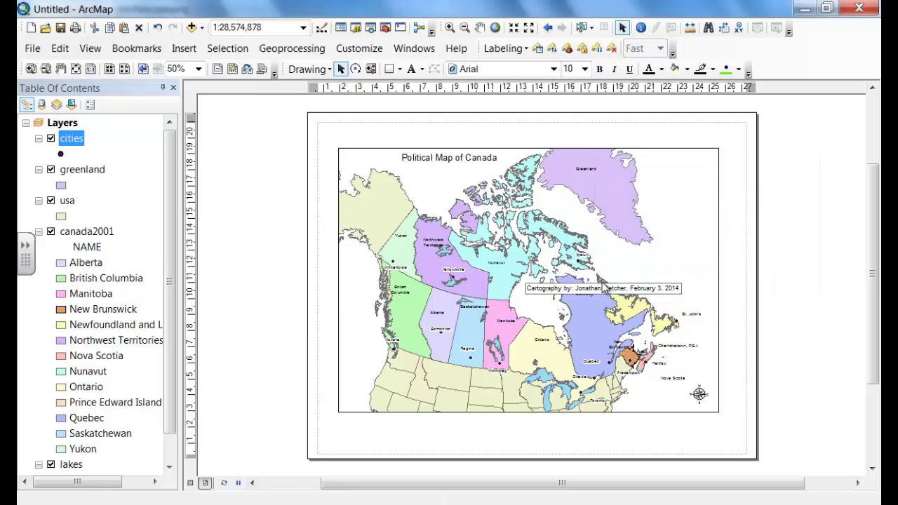
{"action": "left_click", "coordinate": [623, 28]}
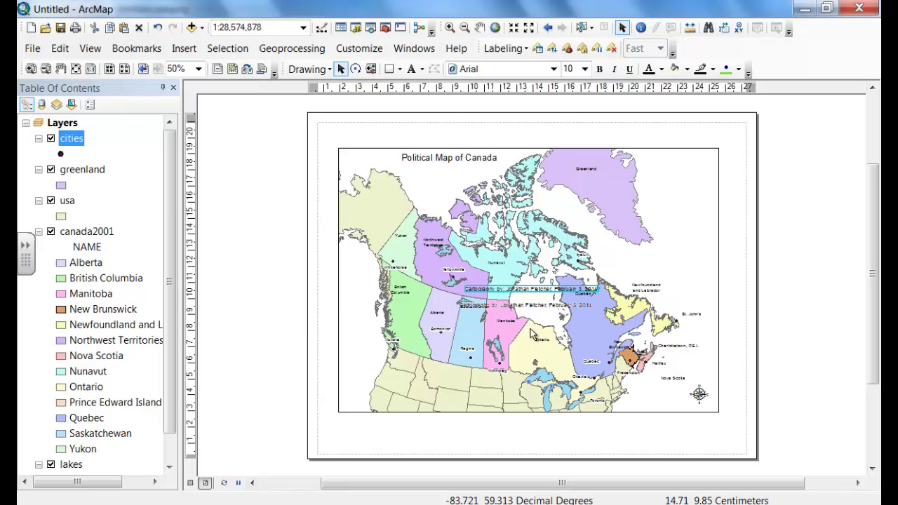
{"action": "left_click_drag", "start_coordinate": [546, 295], "coordinate": [433, 419]}
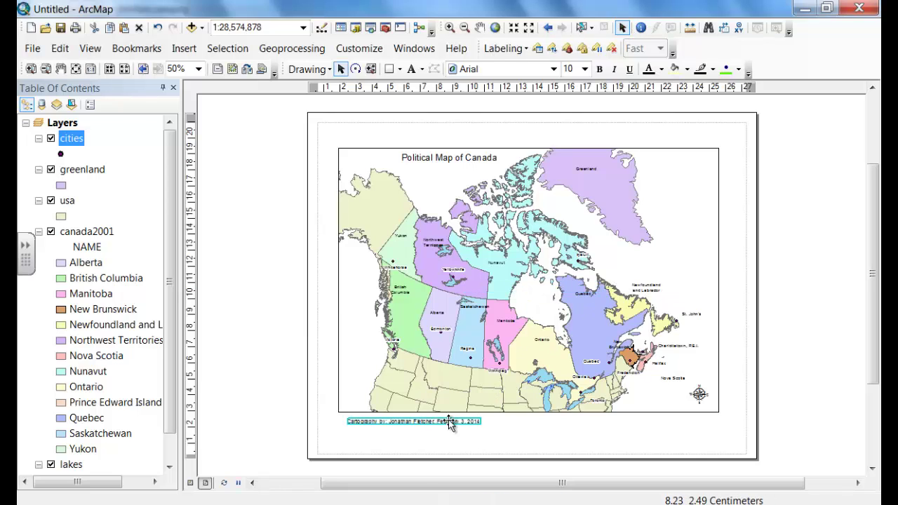
{"action": "left_click", "coordinate": [562, 435]}
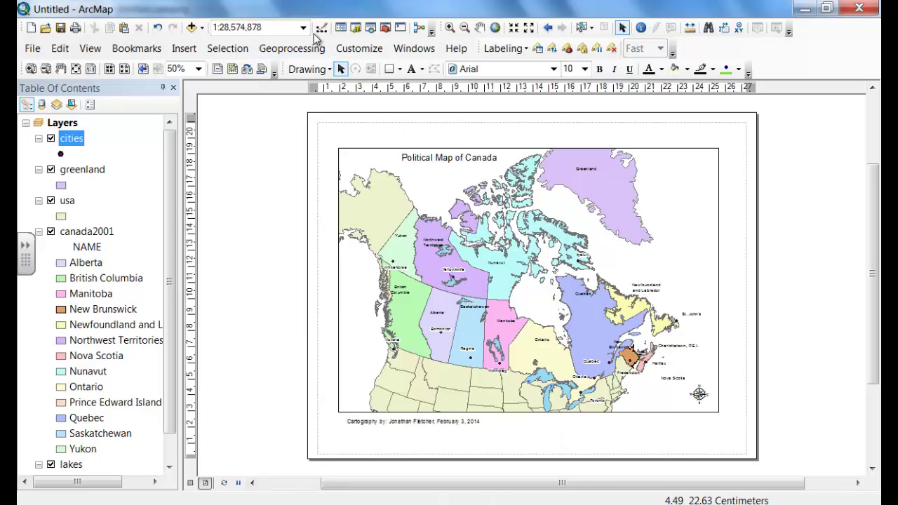
- Insert an Alternating Scale Bar 1 with Kilometers division units, marked up to 2,000, on the layout
{"action": "left_click", "coordinate": [184, 47]}
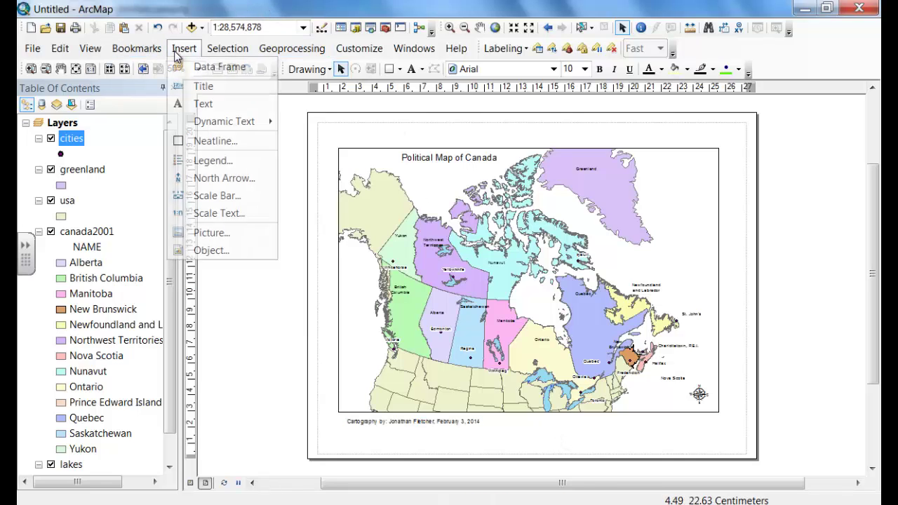
{"action": "left_click", "coordinate": [219, 198]}
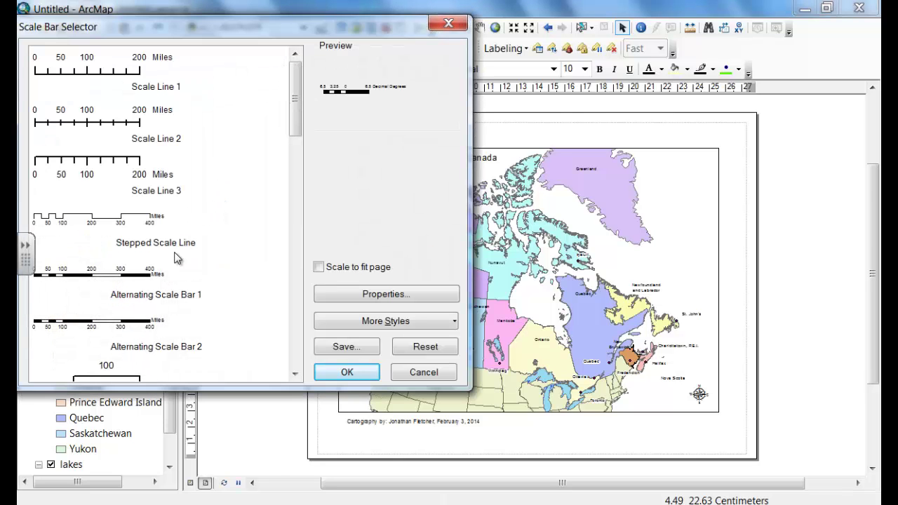
{"action": "left_click", "coordinate": [149, 276]}
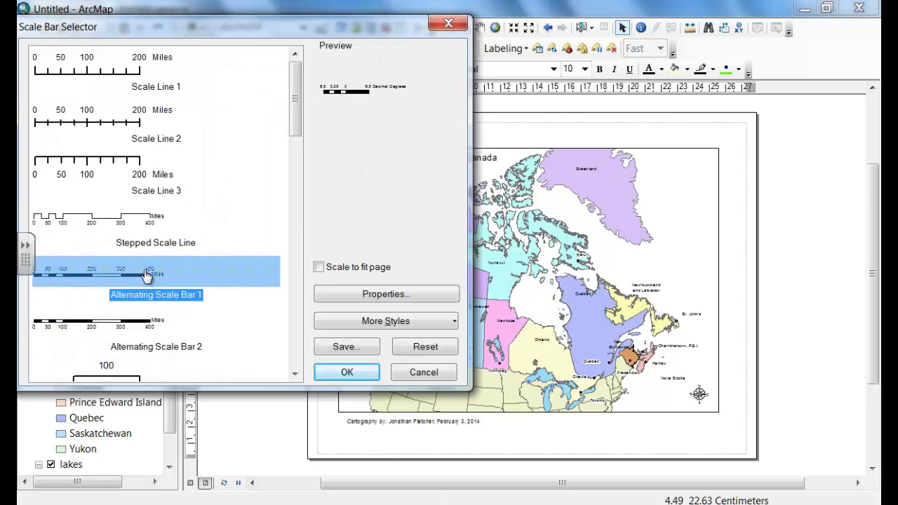
{"action": "left_click", "coordinate": [386, 298]}
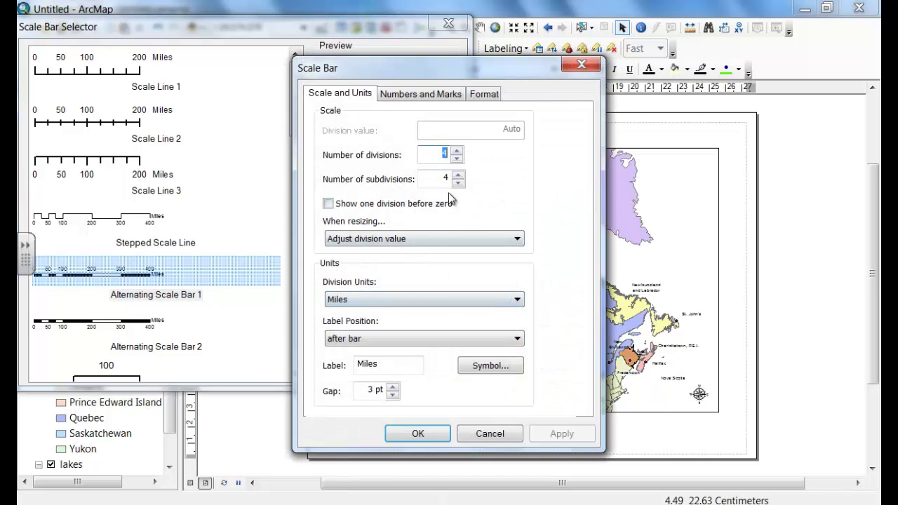
{"action": "left_click", "coordinate": [442, 300]}
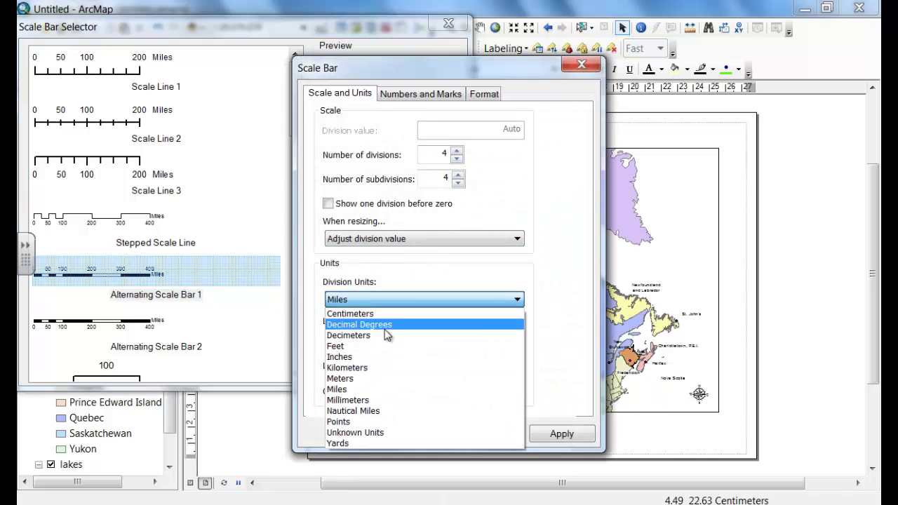
{"action": "left_click", "coordinate": [379, 368]}
{"action": "left_click", "coordinate": [418, 435]}
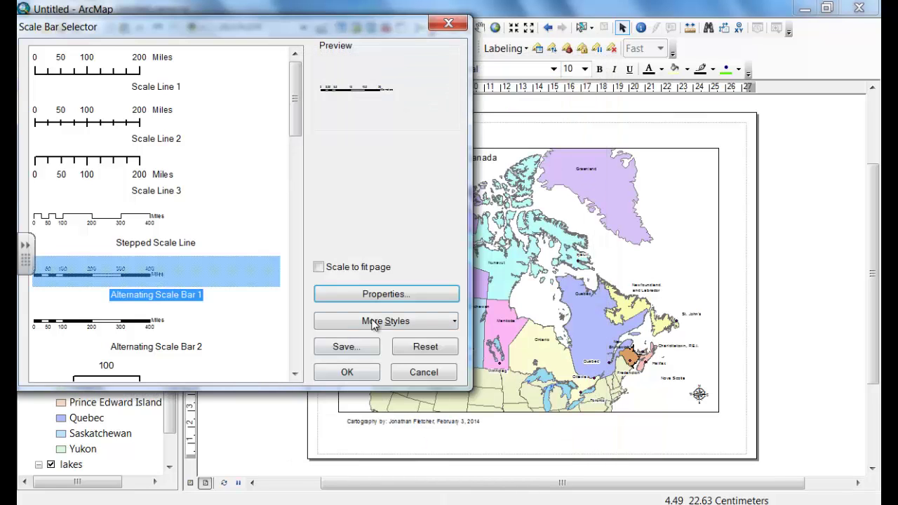
{"action": "left_click", "coordinate": [346, 372]}
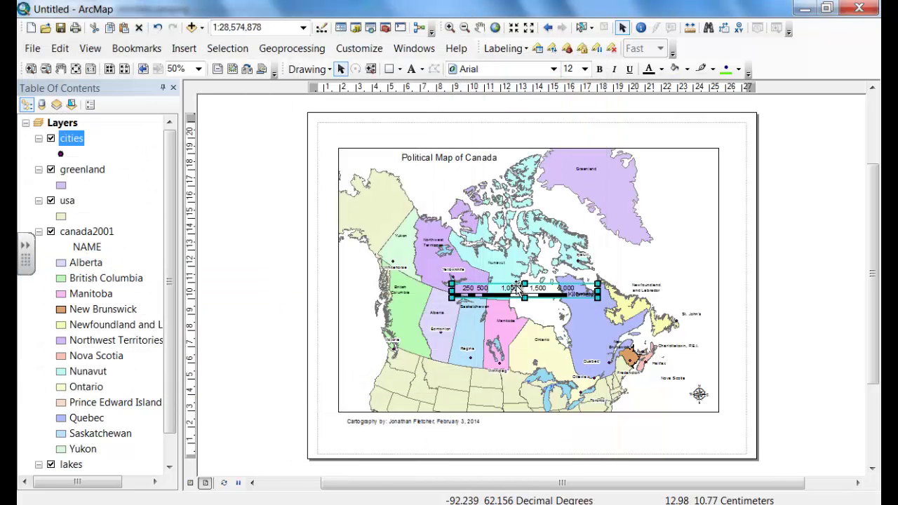